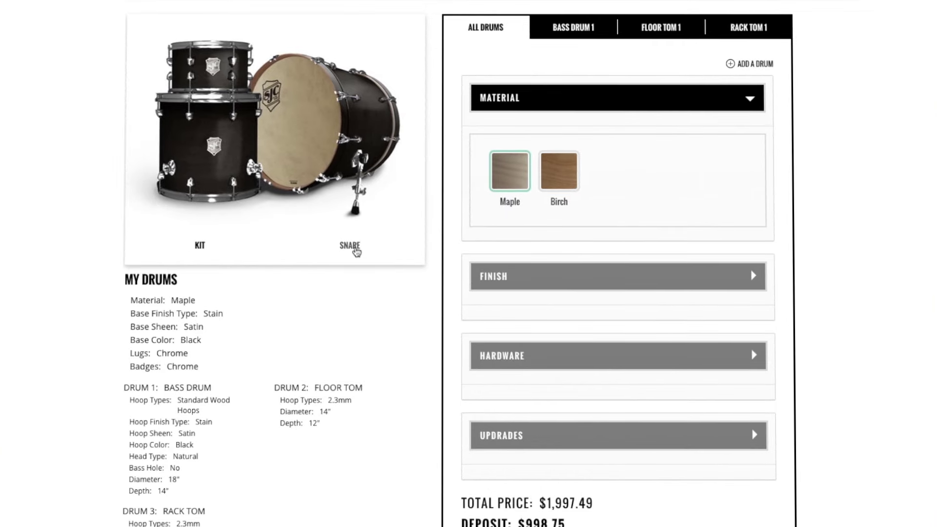
- Preview the snare alone, then view the kit's bass drum, floor tom and rack tom options
click(354, 250)
click(200, 245)
click(560, 38)
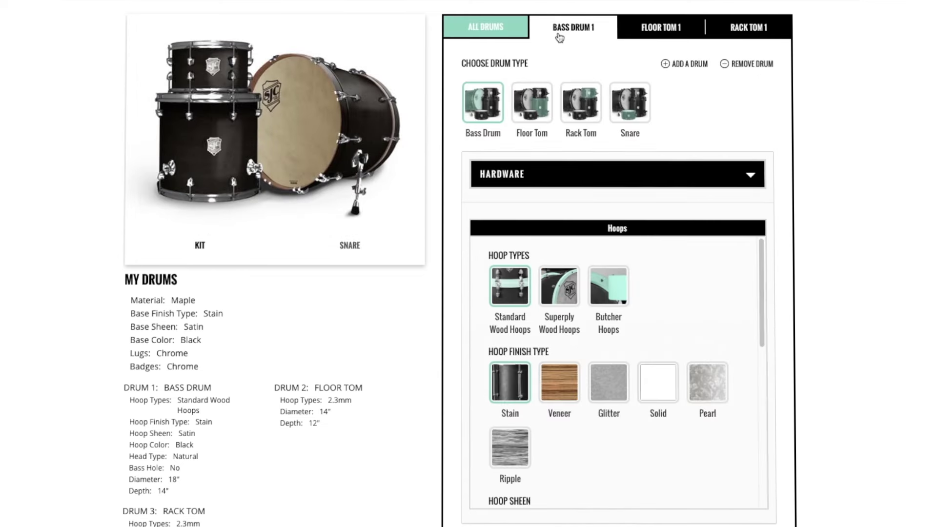
click(662, 35)
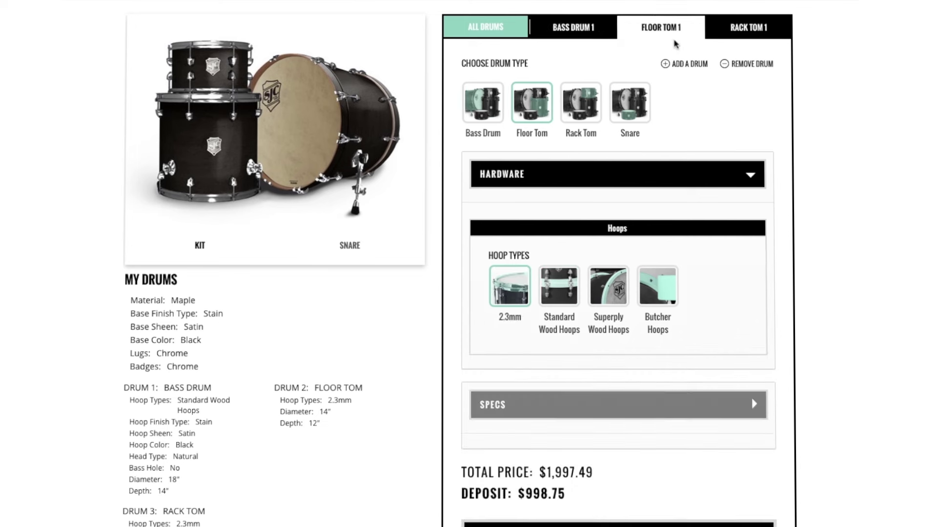
click(757, 32)
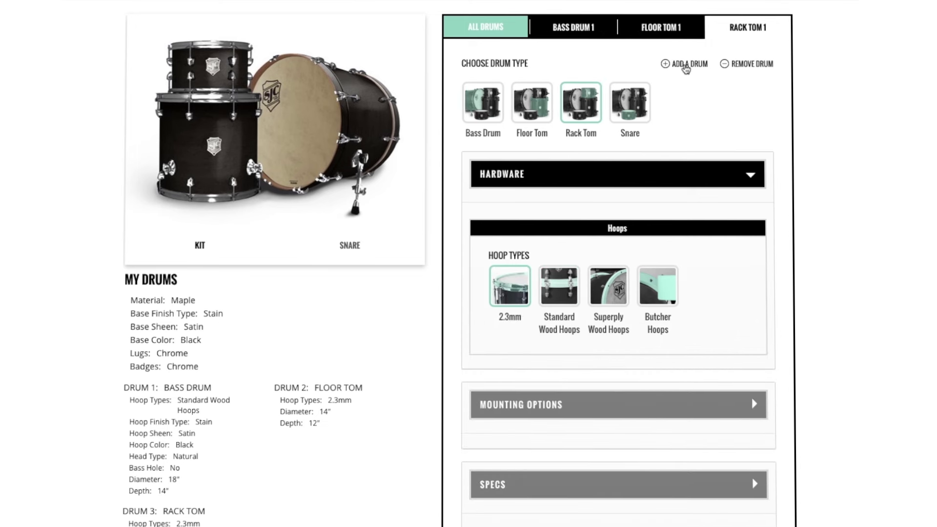
- Add a fourth drum, try it as floor tom, rack tom, snare and bass drum, then remove it
click(687, 66)
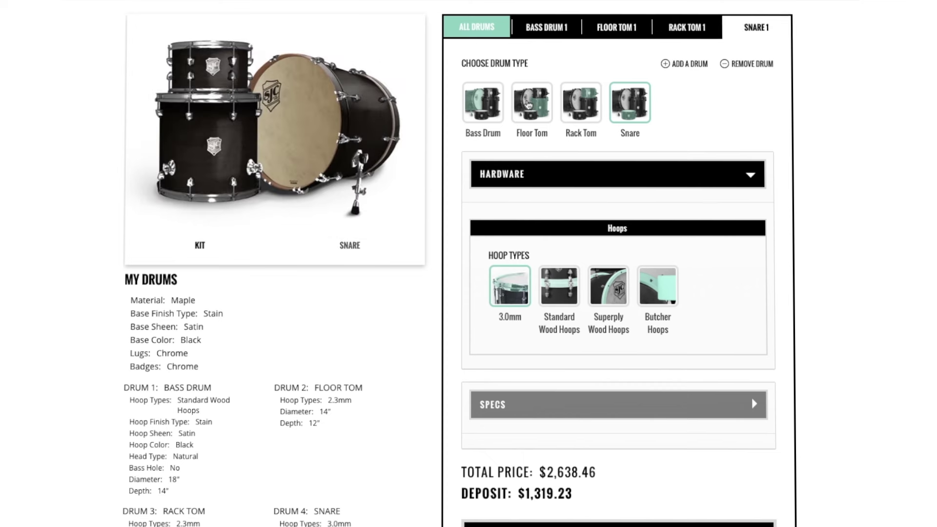
click(529, 104)
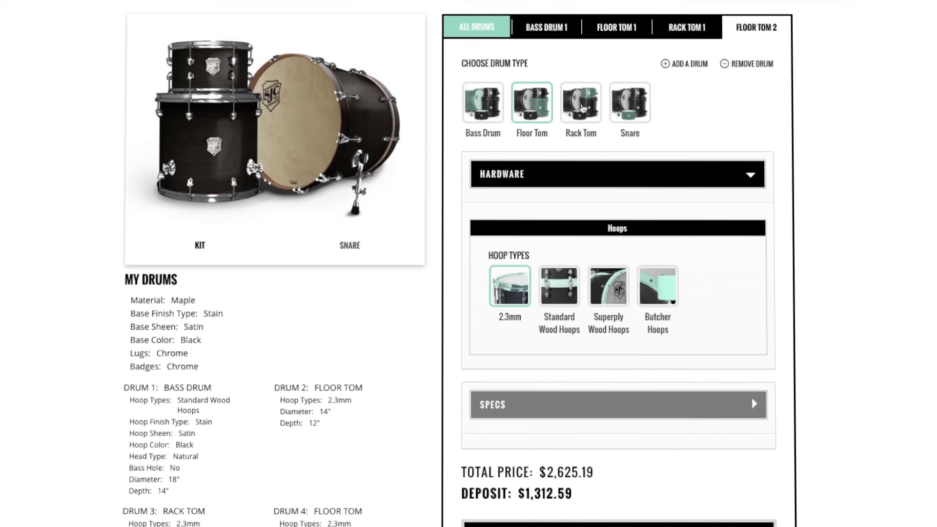
click(583, 108)
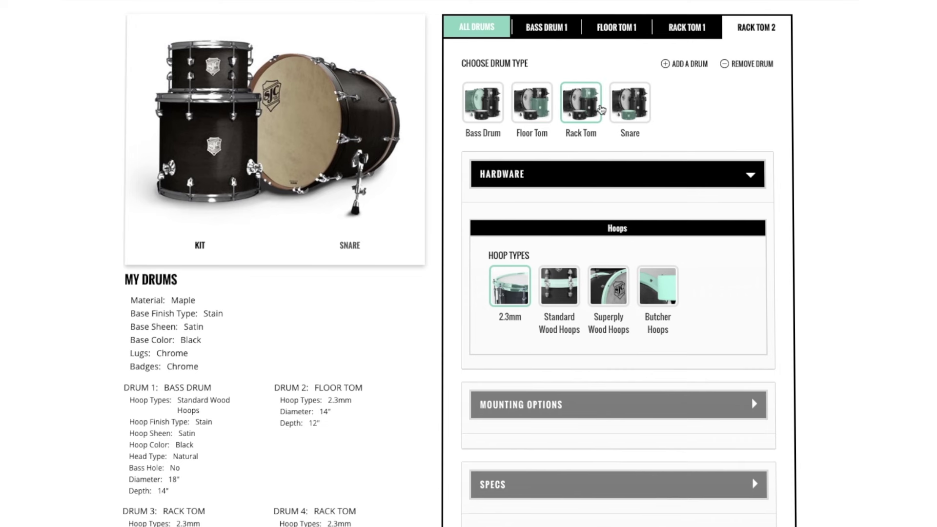
click(627, 106)
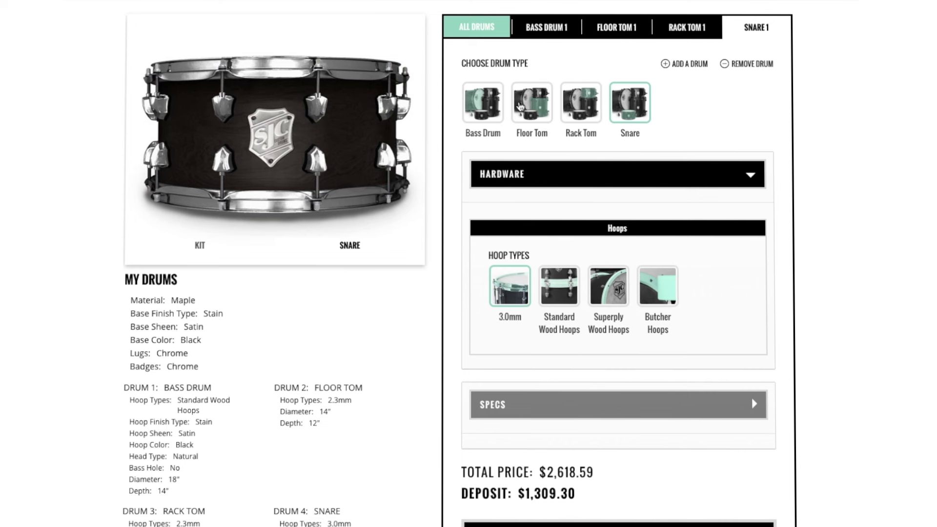
click(491, 107)
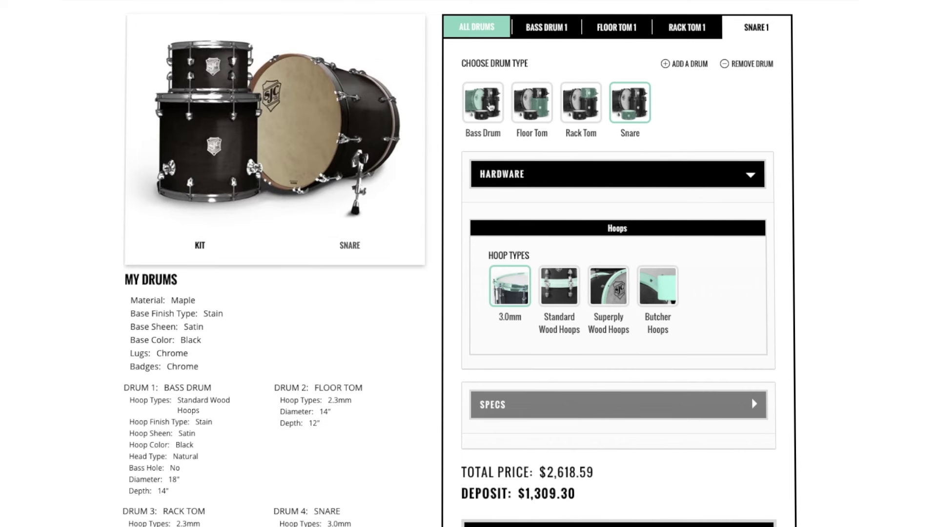
click(744, 68)
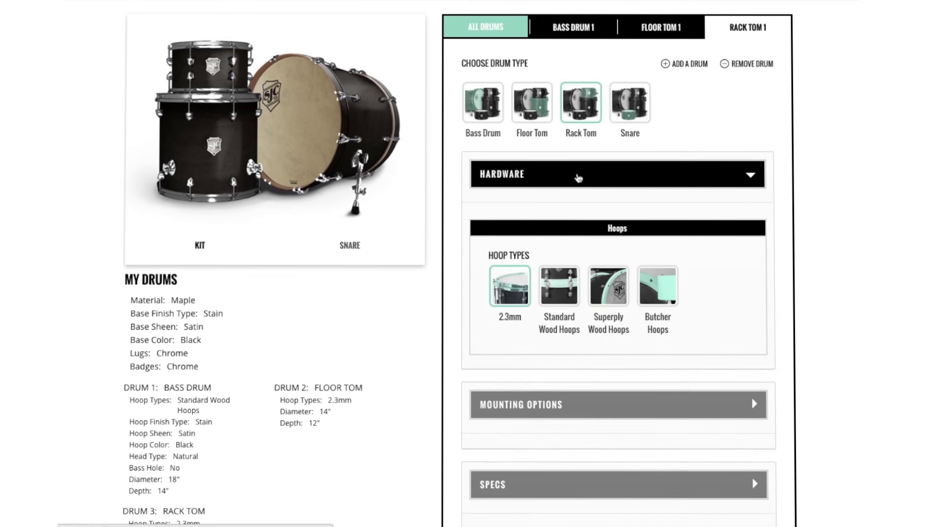
- Give the toms Standard Wood Hoops with a Veneer finish, trying Curly Maple before settling on Zebrawood
click(579, 178)
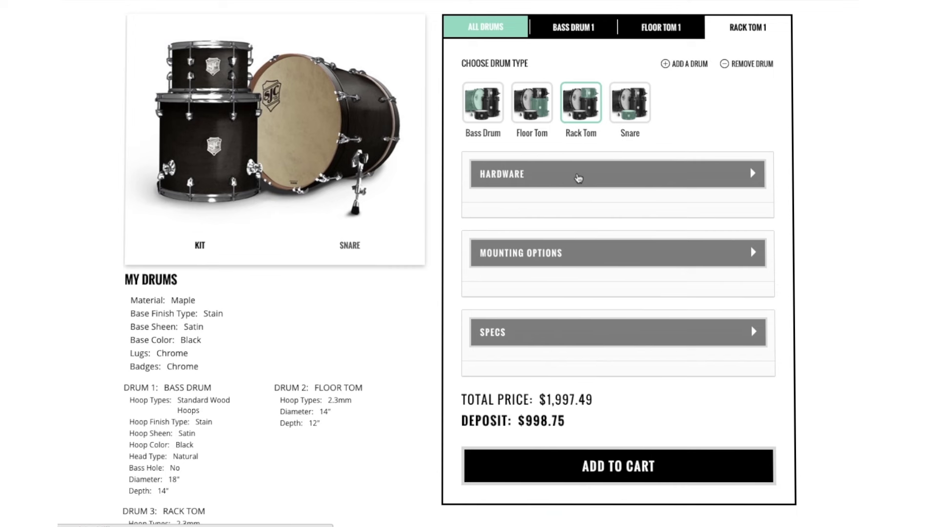
click(579, 178)
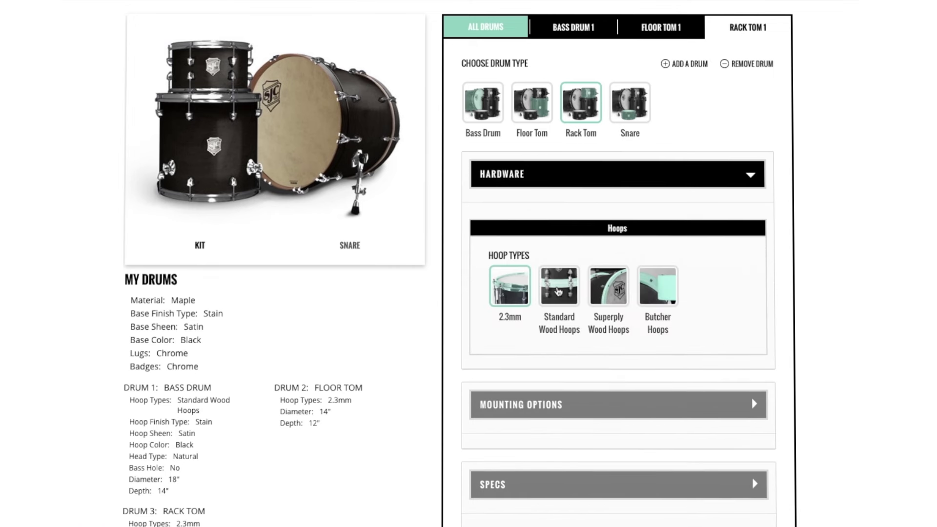
click(559, 292)
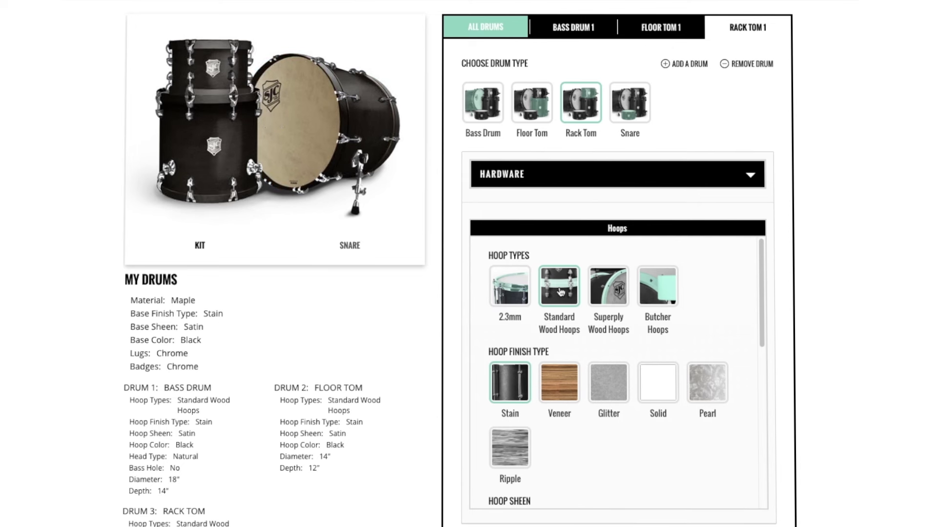
click(566, 380)
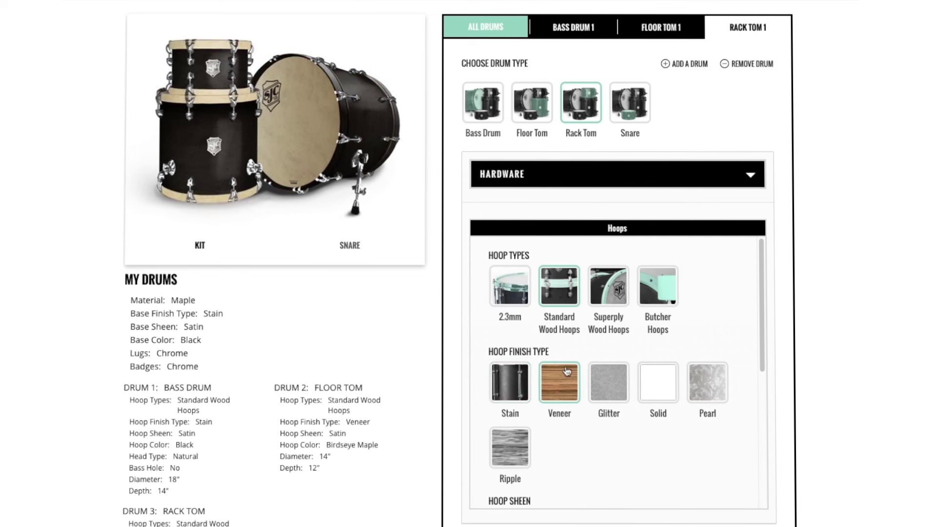
scroll(568, 343, down, 3)
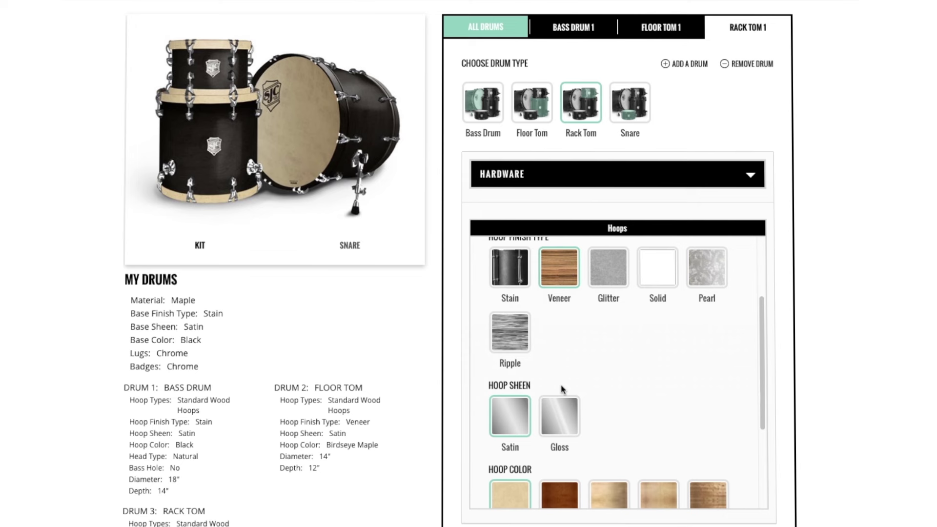
scroll(560, 406, down, 3)
click(613, 375)
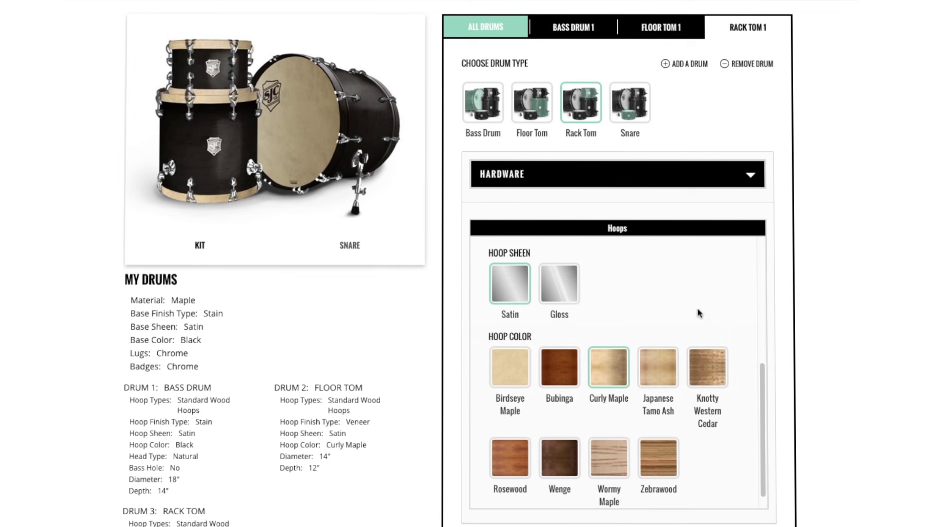
scroll(698, 312, down, 2)
click(662, 374)
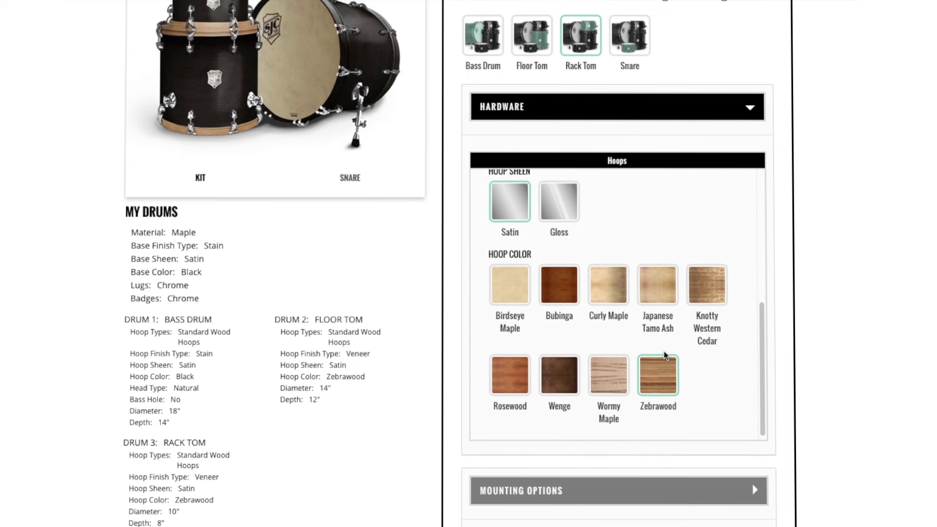
scroll(659, 362, up, 3)
- Open the rack tom's size specs and try 12" diameter with 10" depth
scroll(401, 285, up, 1)
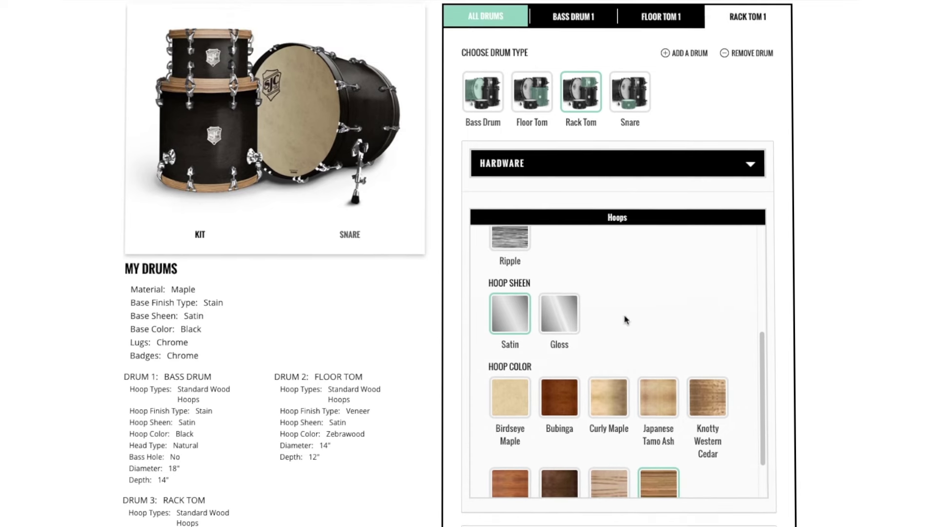
scroll(626, 318, down, 5)
click(615, 361)
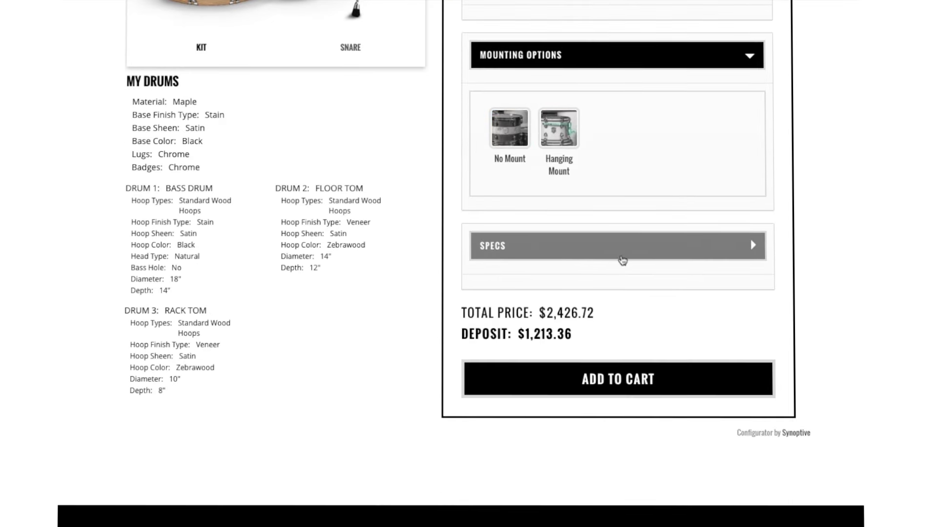
click(547, 302)
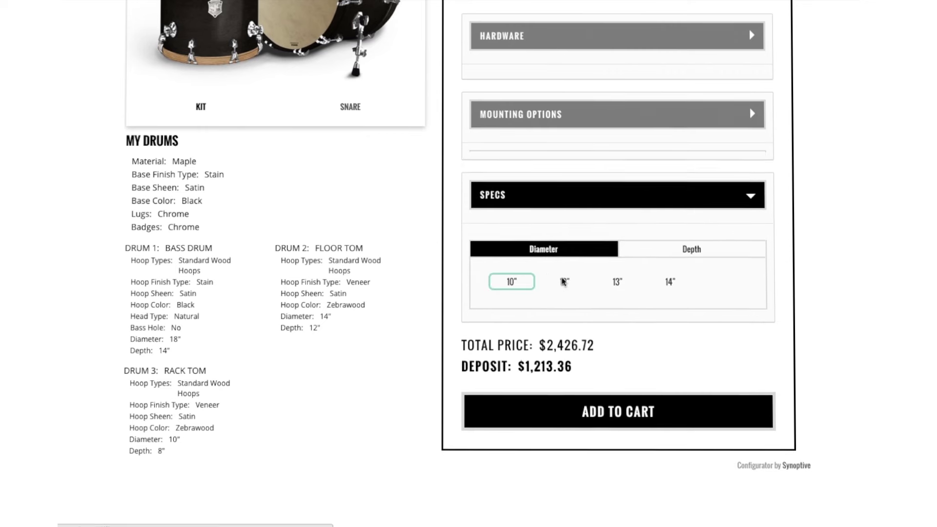
click(666, 252)
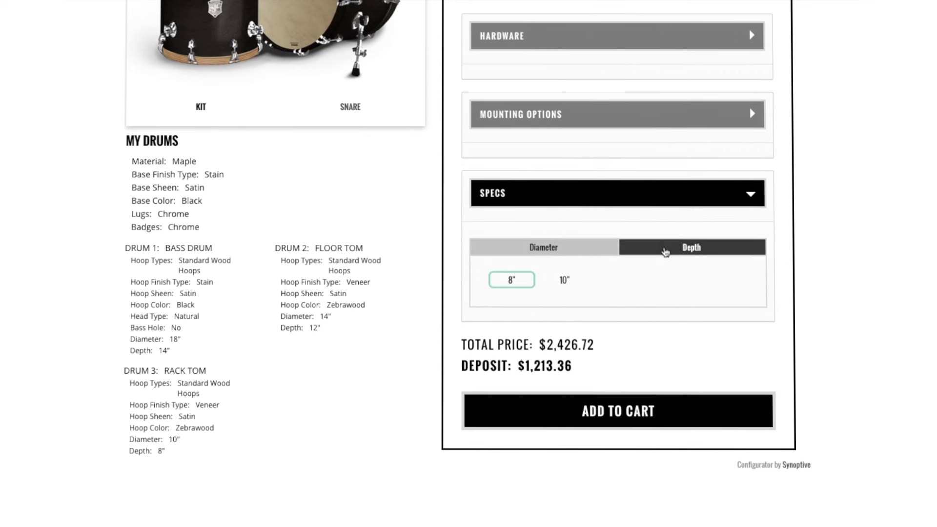
click(570, 251)
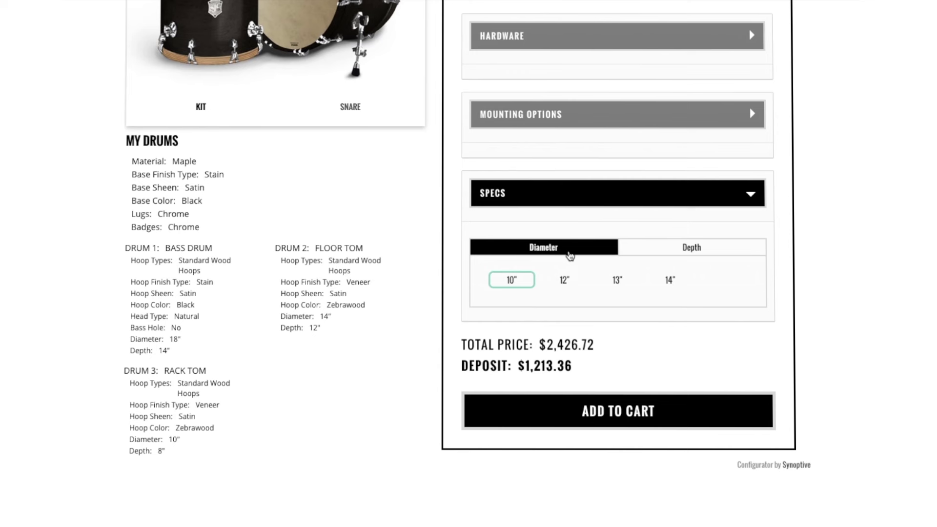
click(564, 282)
click(666, 254)
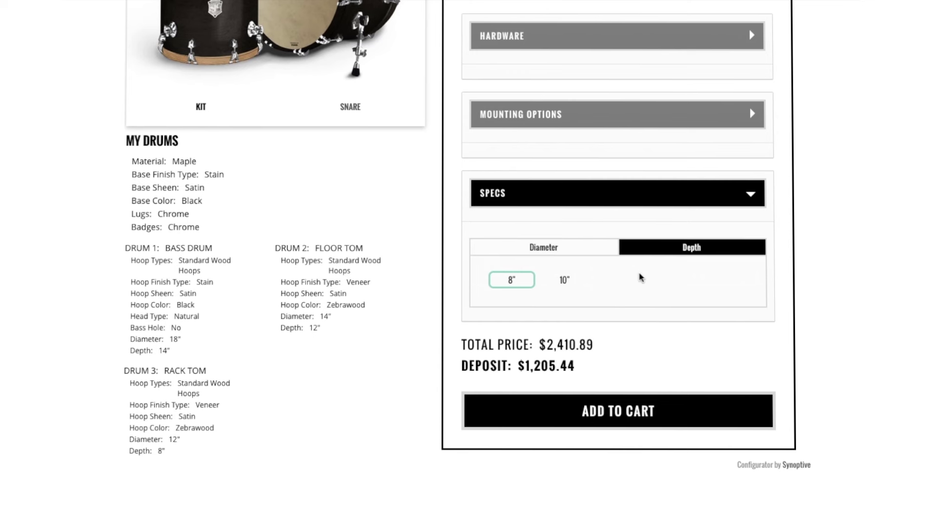
click(567, 282)
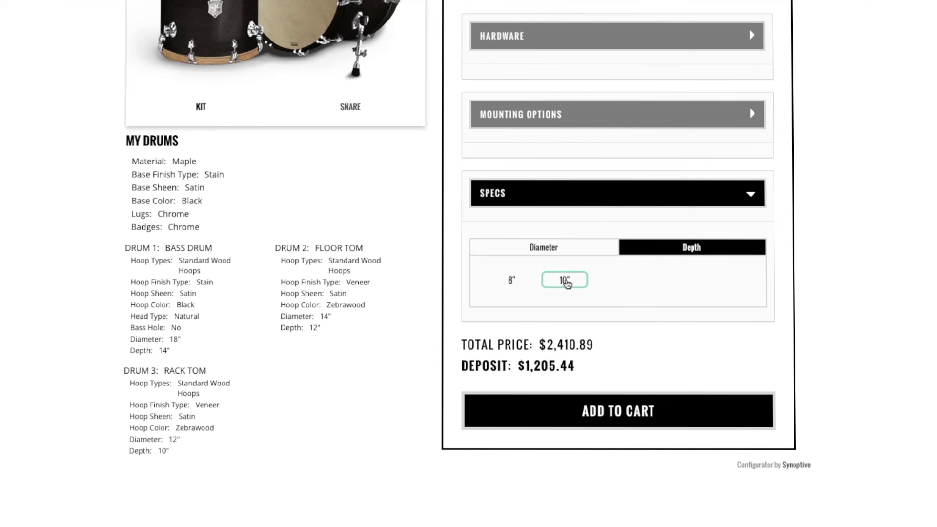
- Change the rack tom to 13" diameter and 9" depth
click(570, 250)
click(617, 280)
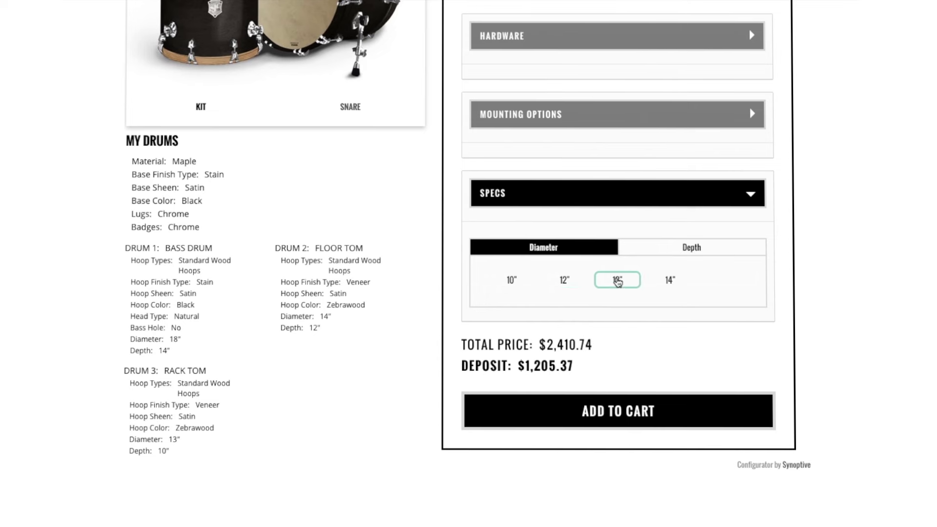
click(652, 251)
click(566, 281)
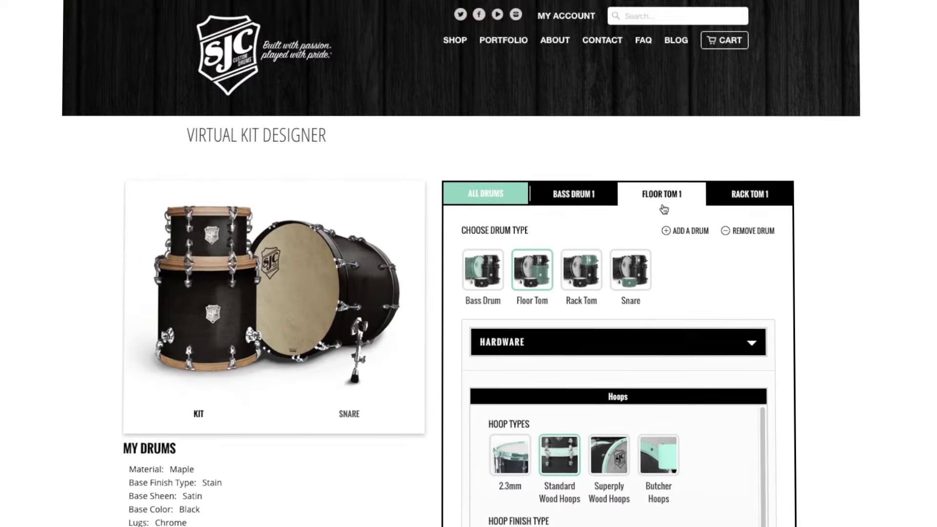
- On Bass Drum 1, set the hoop finish to Veneer and the hoop colour to Zebrawood
scroll(663, 207, down, 1)
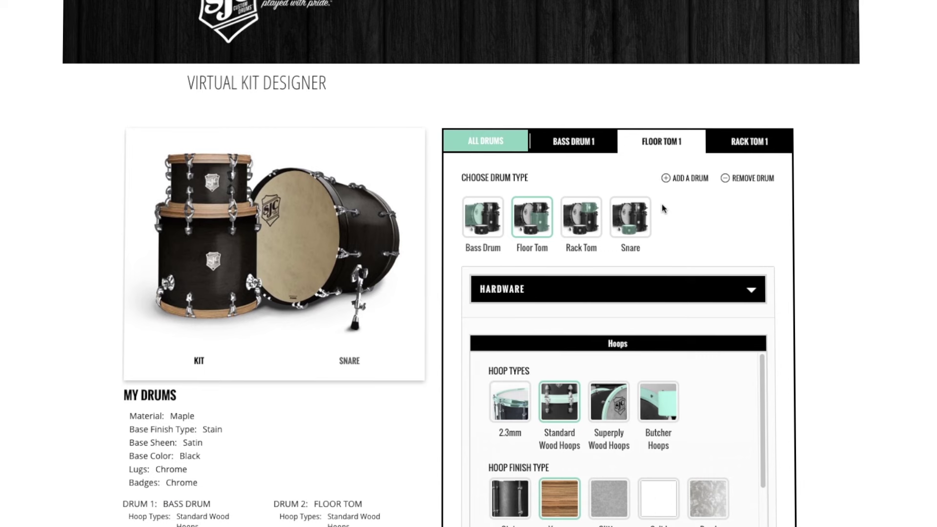
click(585, 147)
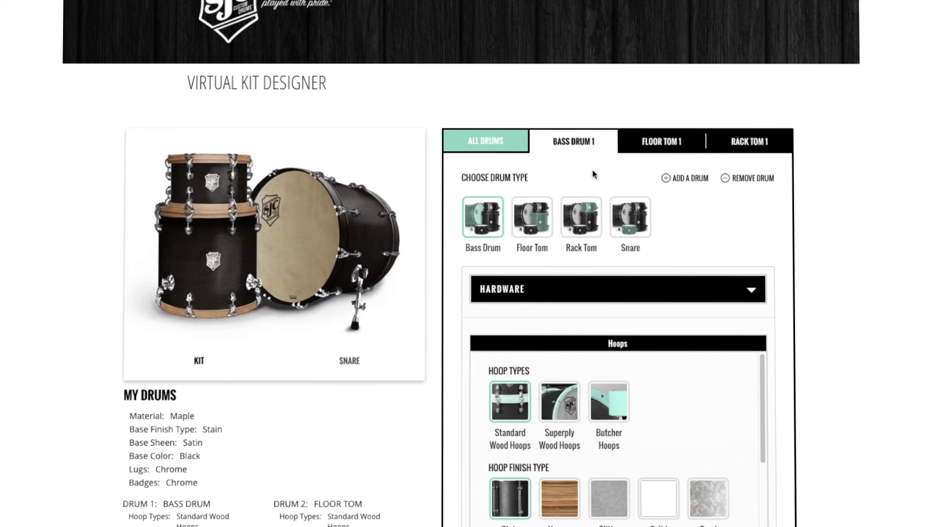
scroll(655, 247, down, 2)
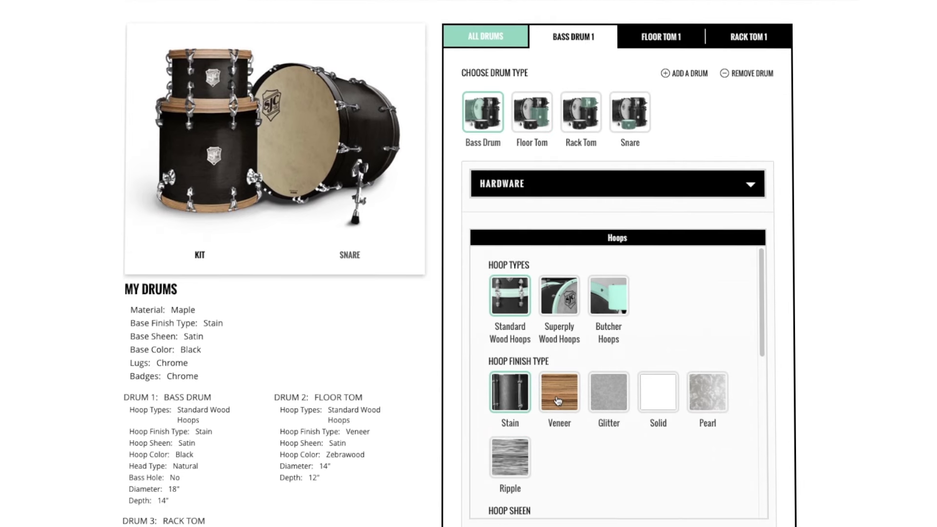
click(558, 400)
scroll(566, 388, down, 2)
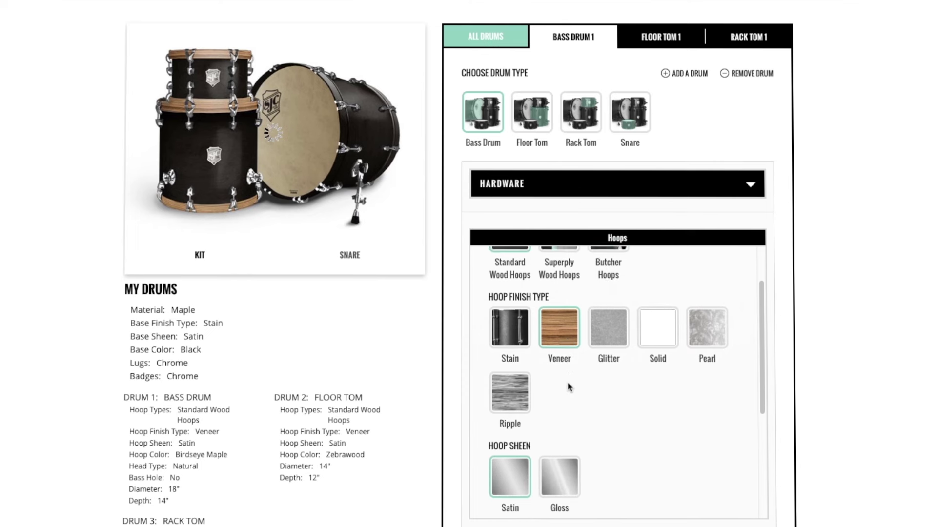
scroll(569, 387, down, 2)
scroll(652, 421, down, 1)
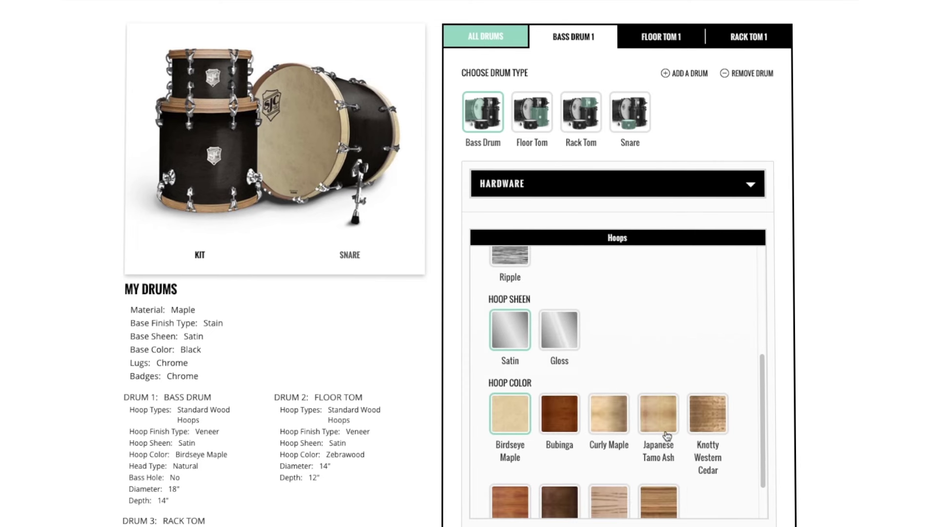
scroll(667, 436, down, 1)
click(664, 440)
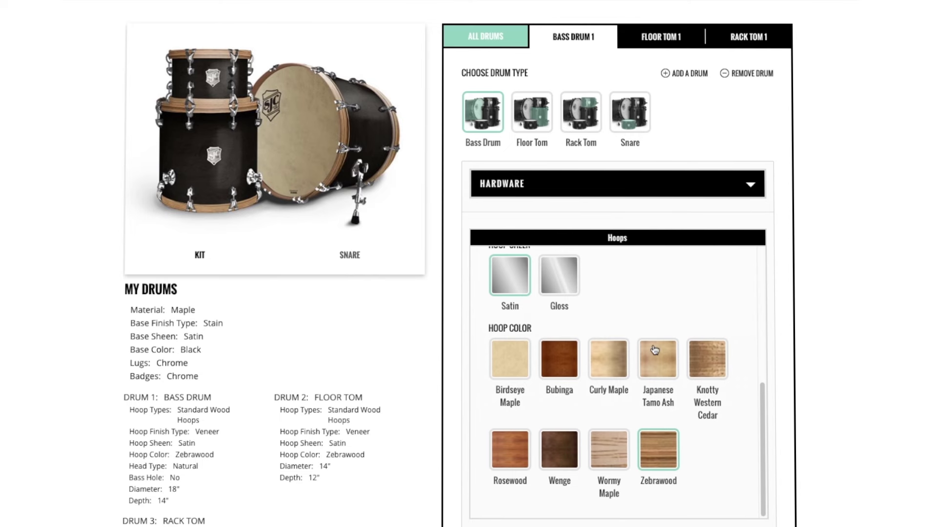
scroll(654, 350, down, 3)
- Give the bass drum a black head with a port hole and add a chop block
click(629, 391)
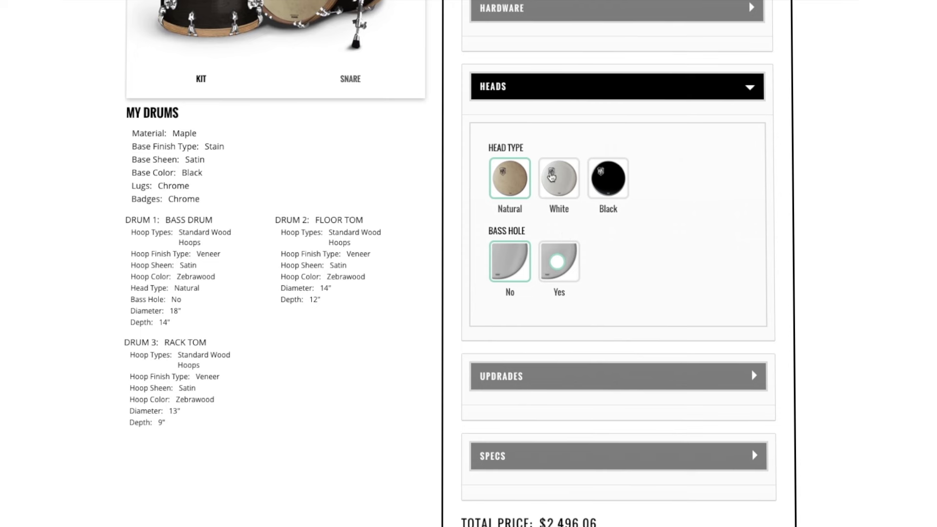
click(604, 177)
click(563, 275)
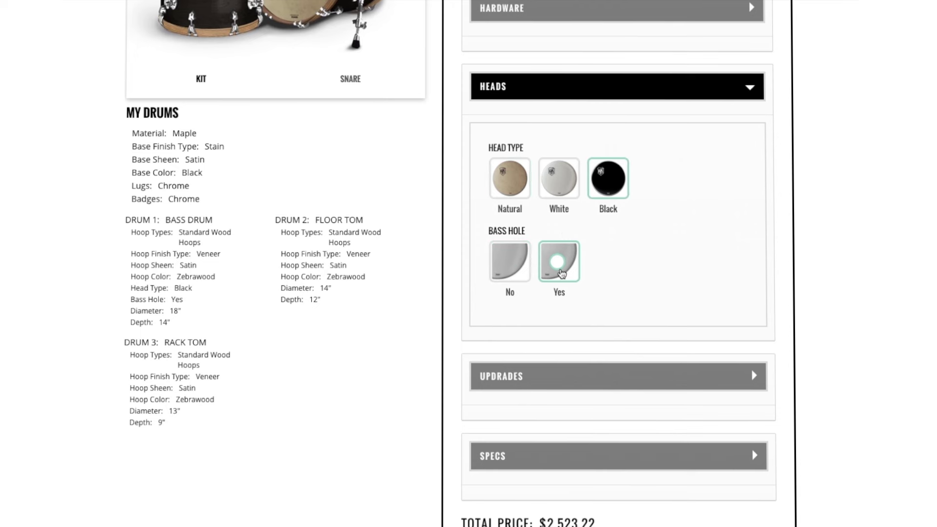
scroll(649, 277, down, 1)
click(594, 362)
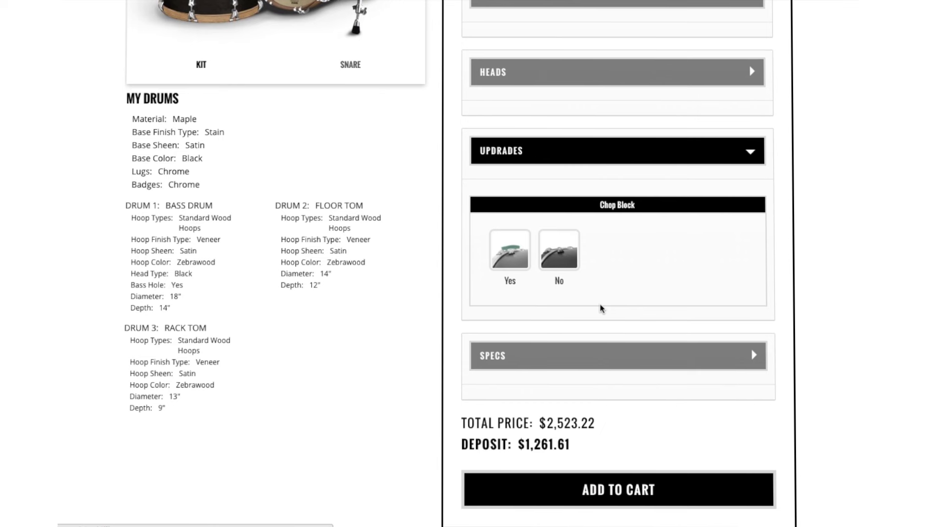
click(530, 262)
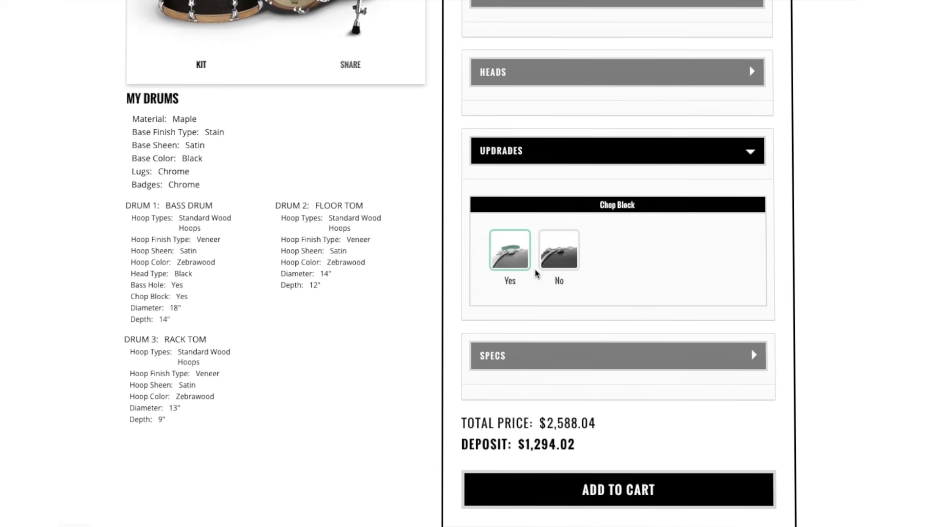
- Set the bass drum to 22" diameter and 18" depth
click(557, 362)
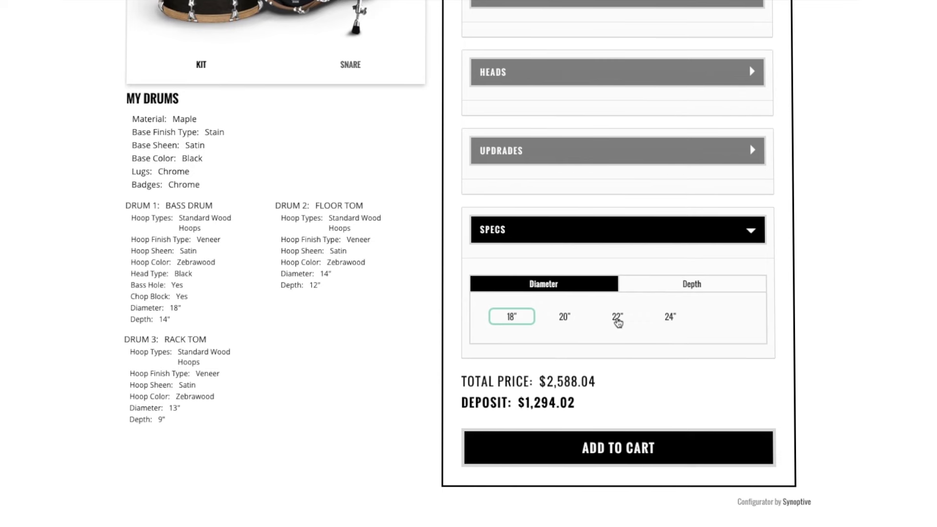
click(617, 317)
click(671, 288)
click(618, 318)
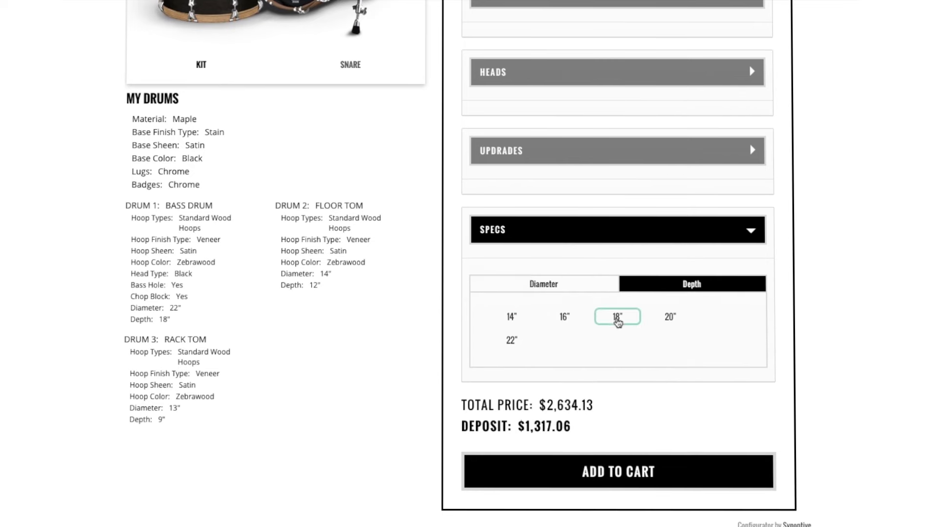
scroll(623, 325, up, 6)
click(581, 142)
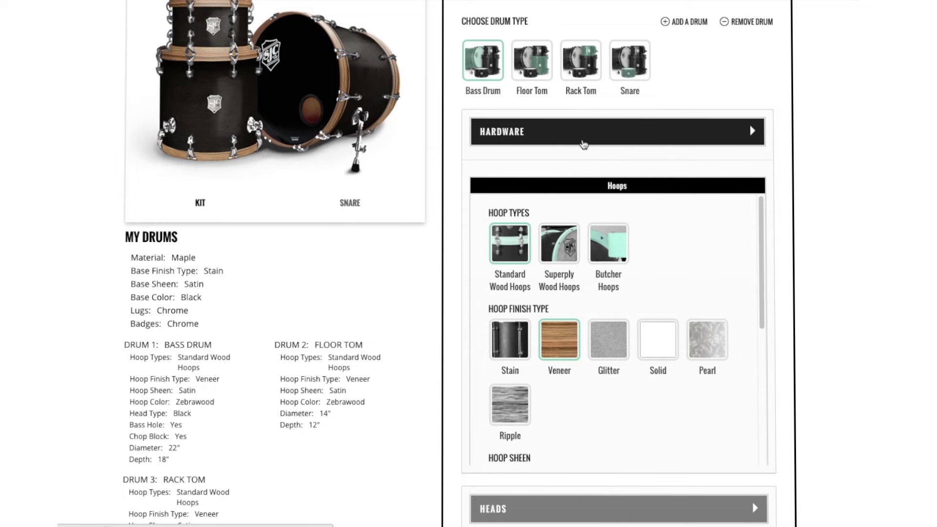
click(581, 141)
scroll(588, 150, up, 2)
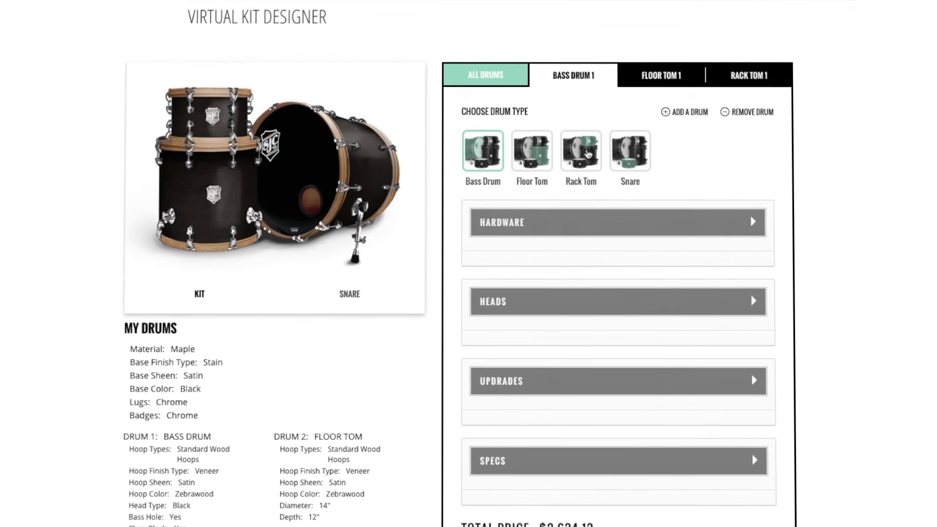
click(491, 78)
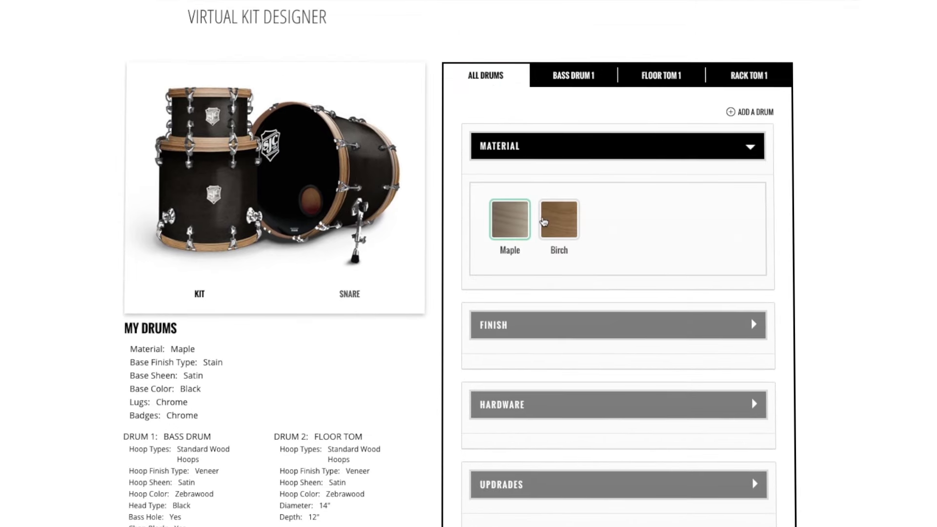
- Give the whole kit a Glitter base finish in Ginger Tan, after briefly trying Turquoise
scroll(564, 267, down, 1)
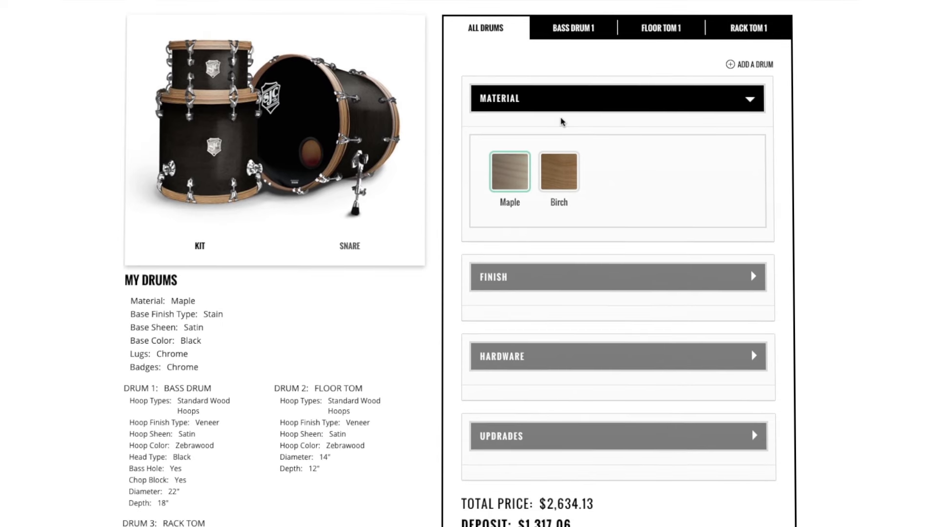
click(563, 107)
click(553, 180)
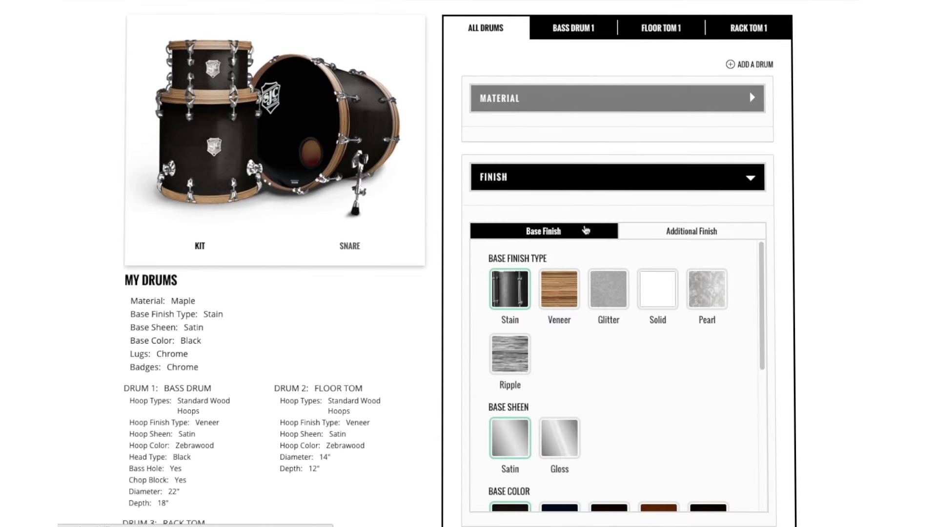
scroll(605, 223, down, 1)
click(610, 260)
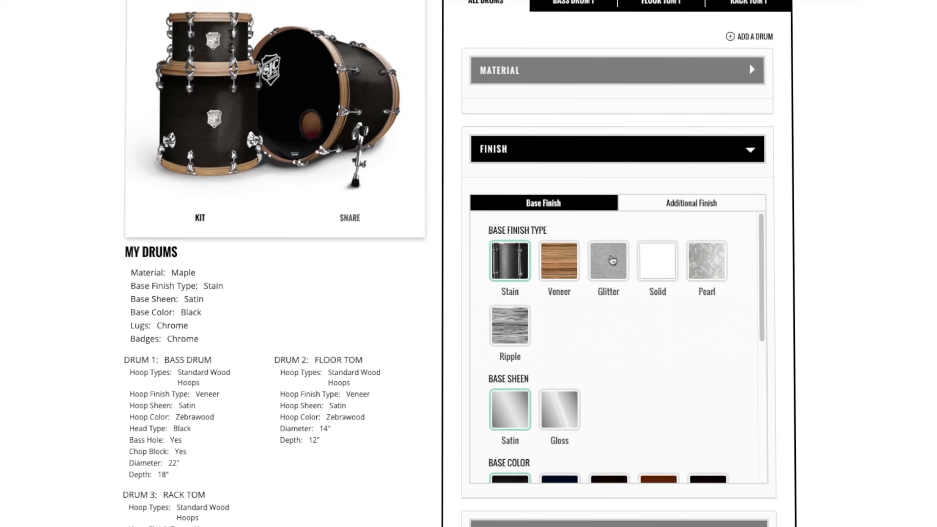
scroll(613, 260, down, 1)
scroll(612, 260, down, 1)
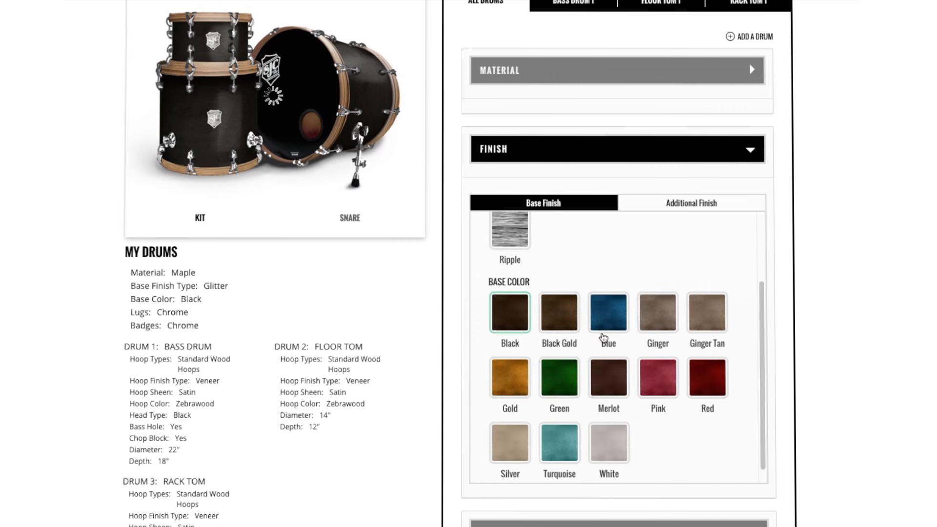
click(566, 445)
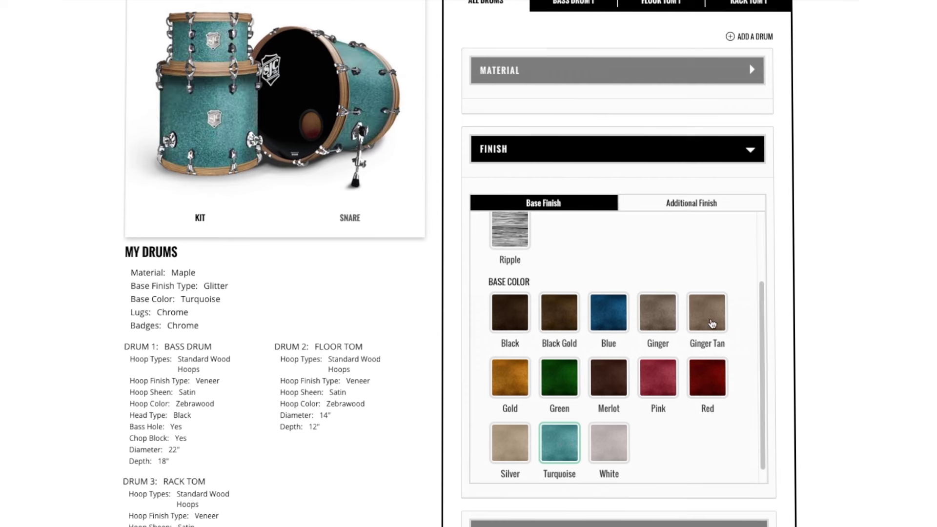
click(711, 324)
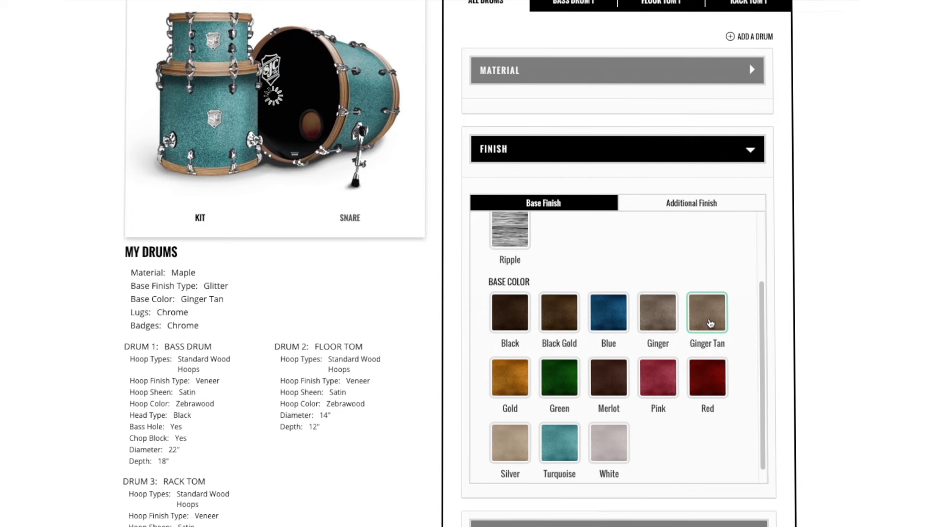
scroll(698, 327, down, 2)
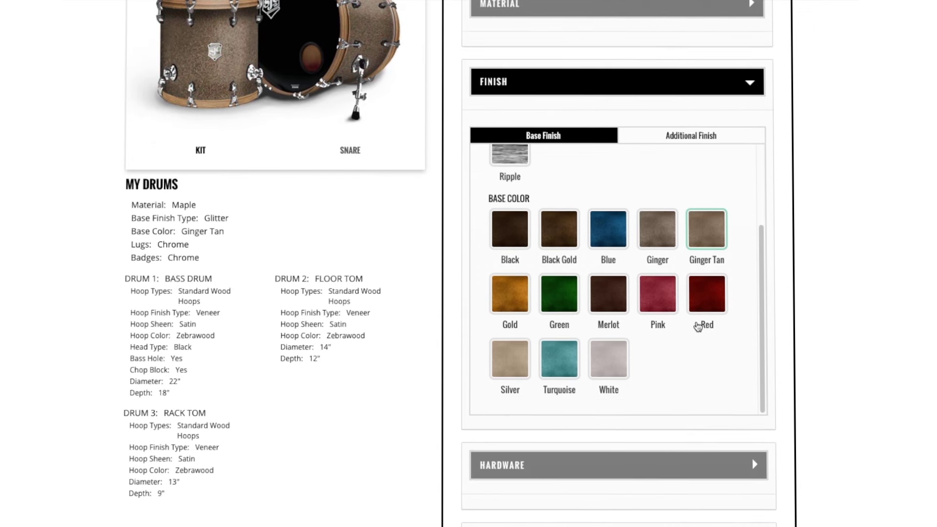
- Switch the whole kit's lugs to Black
click(575, 452)
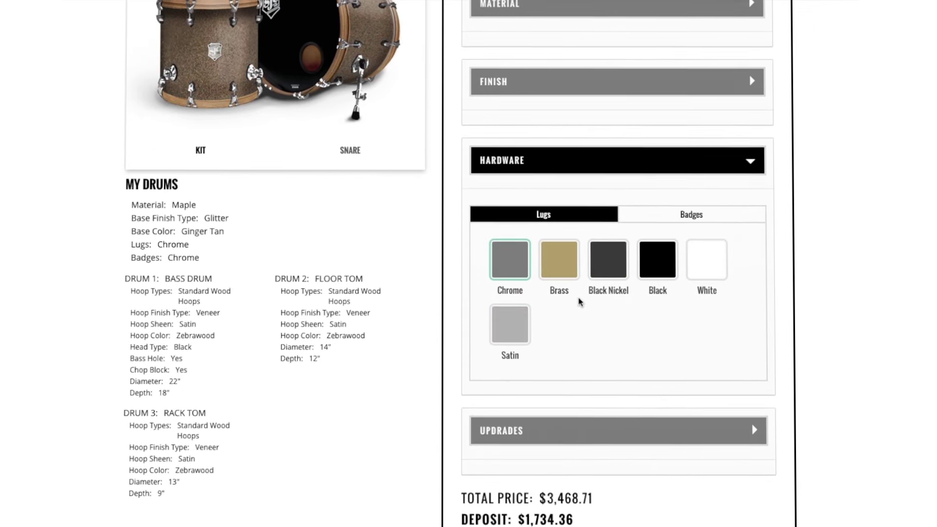
scroll(644, 354, up, 2)
click(657, 345)
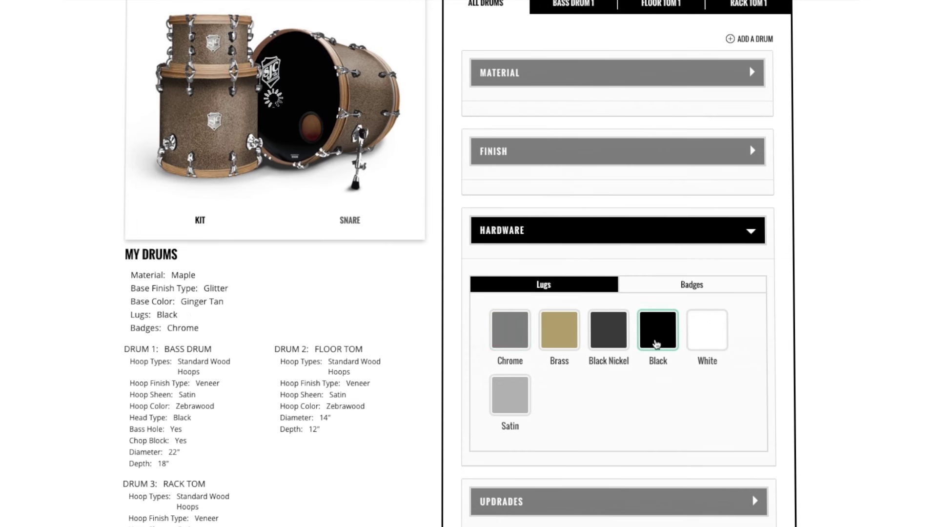
scroll(661, 368, down, 1)
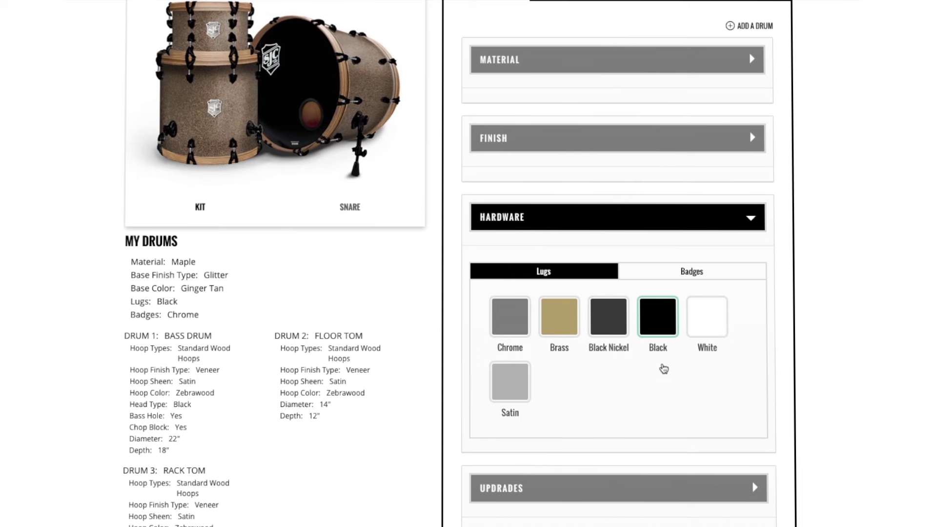
- Add reinforcement rings to the kit
click(596, 456)
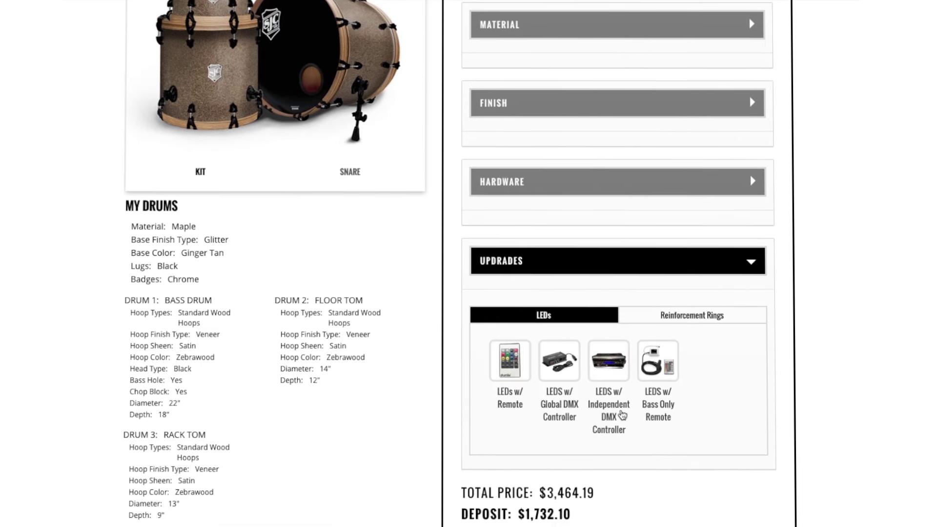
click(674, 316)
click(518, 372)
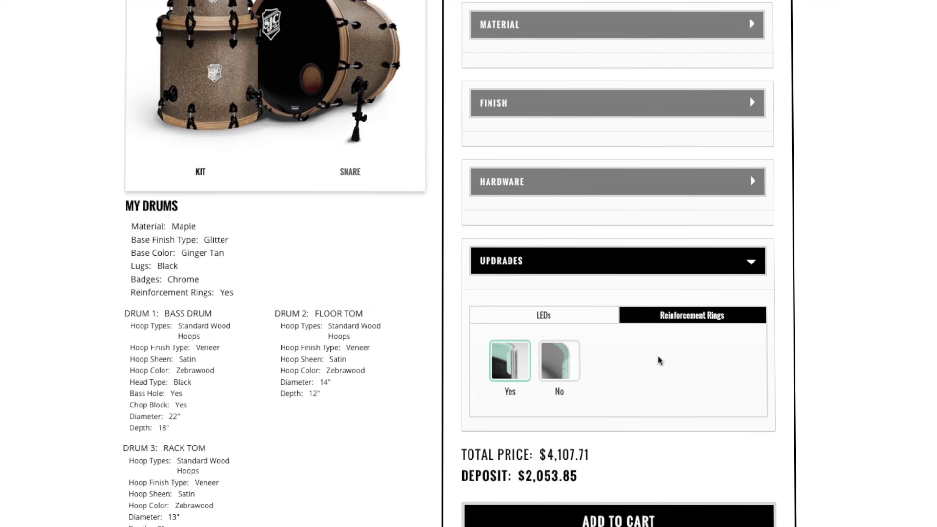
- Add a snare drum and size it at 14" diameter by 6.5" depth
scroll(668, 360, up, 5)
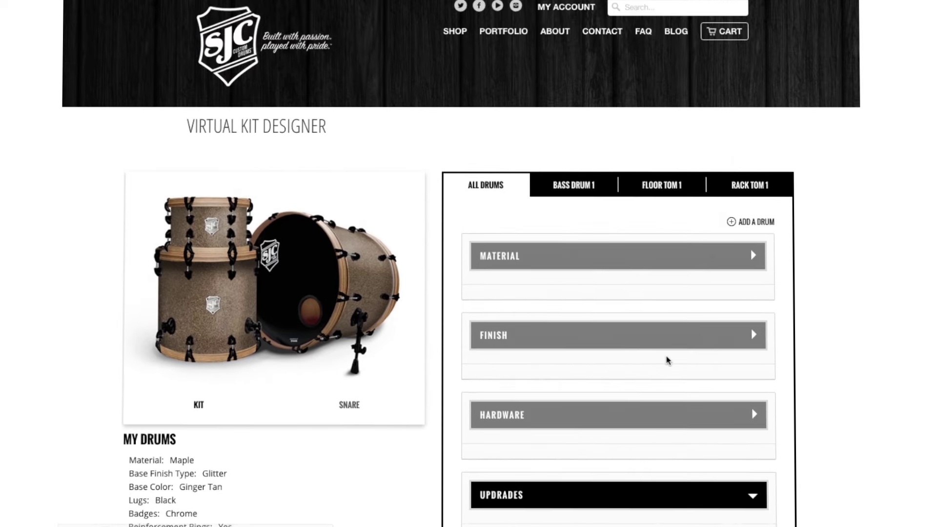
click(754, 225)
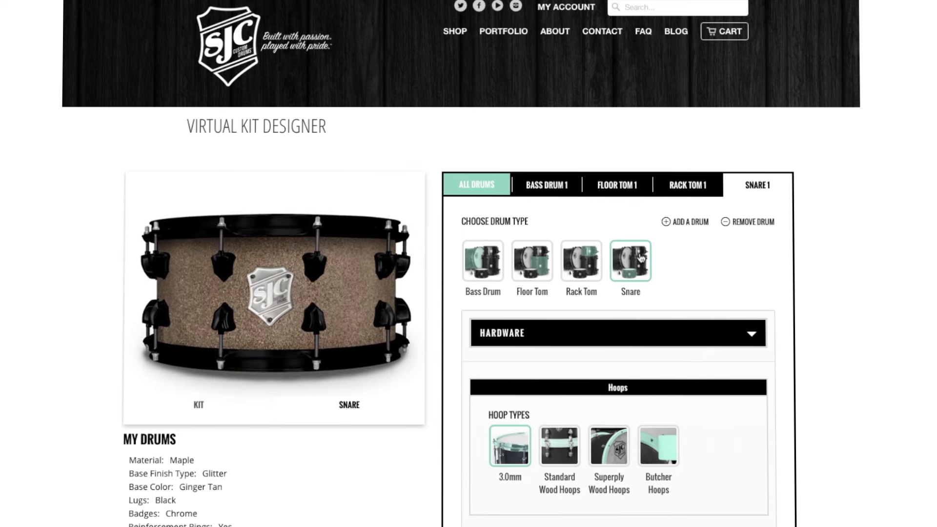
scroll(641, 258, down, 2)
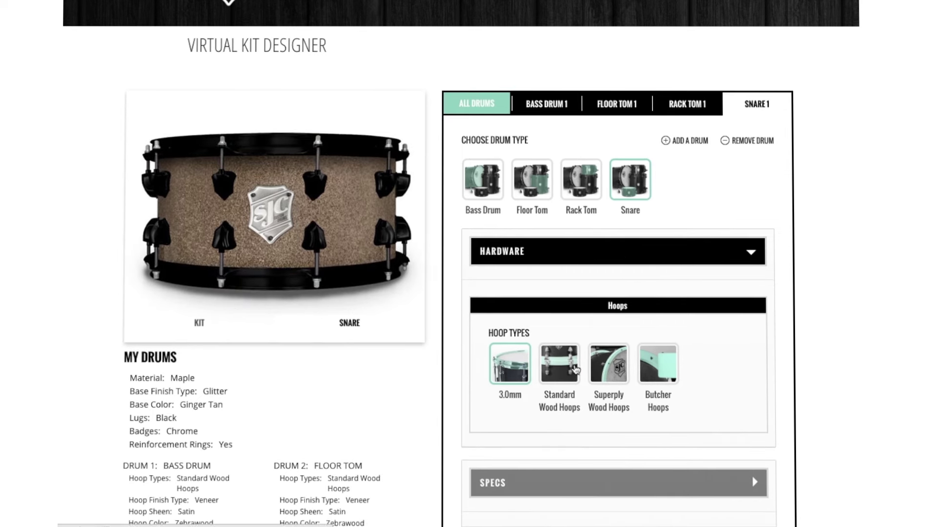
scroll(576, 364, down, 1)
click(542, 438)
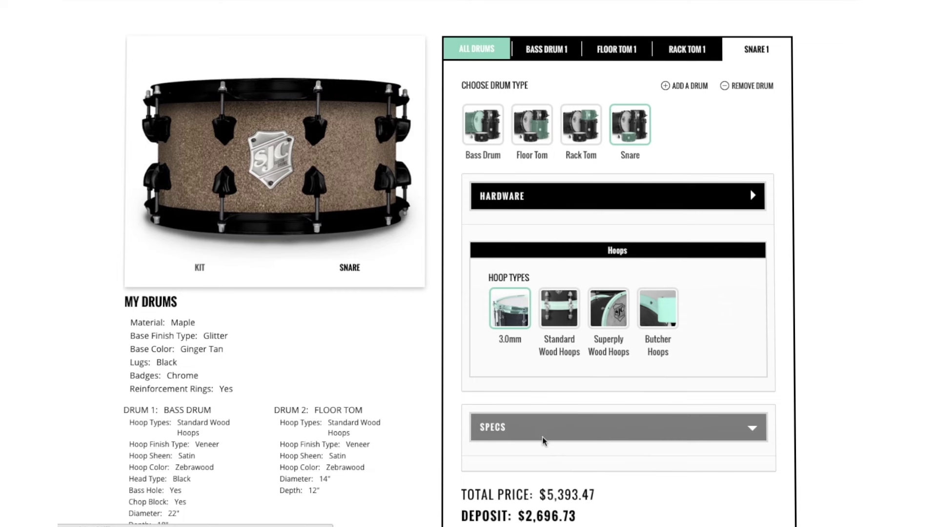
click(566, 363)
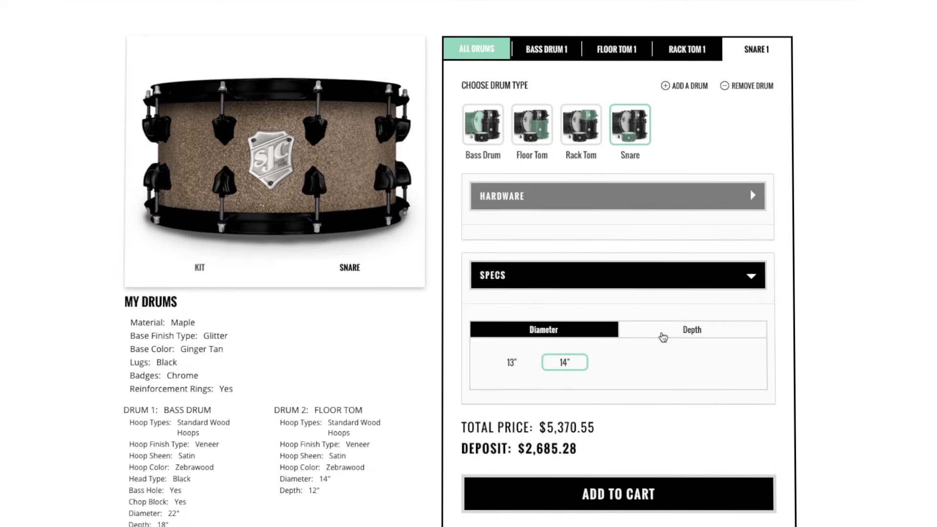
click(662, 337)
click(617, 362)
click(476, 49)
scroll(542, 215, down, 1)
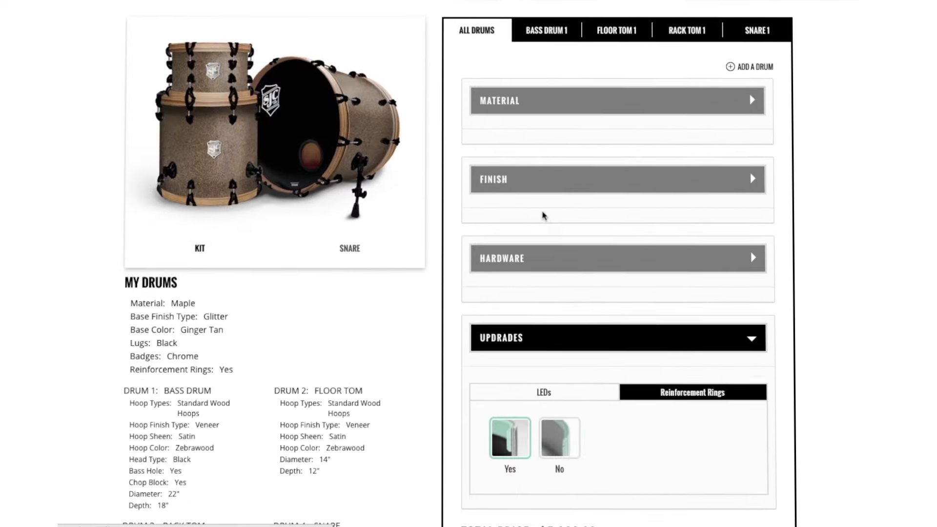
- Change the kit's badges from Chrome to Wood
scroll(543, 216, down, 1)
click(543, 216)
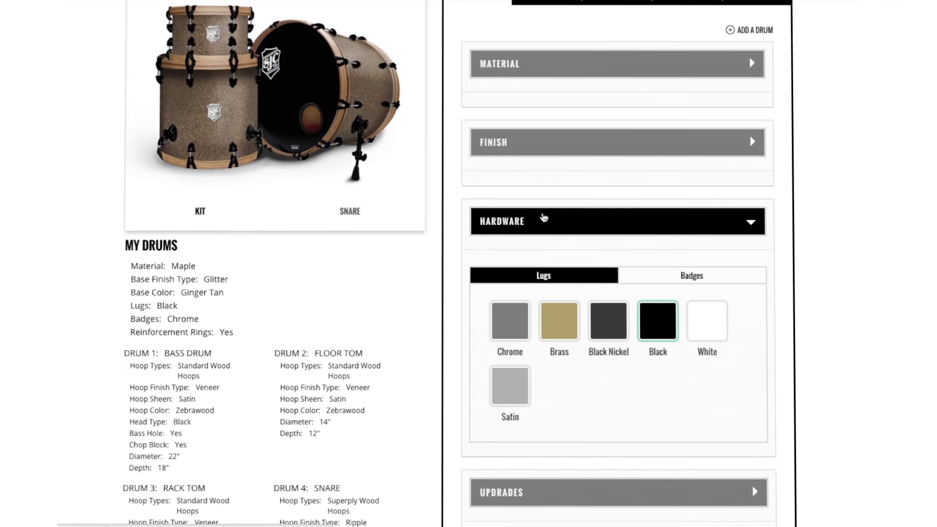
click(657, 275)
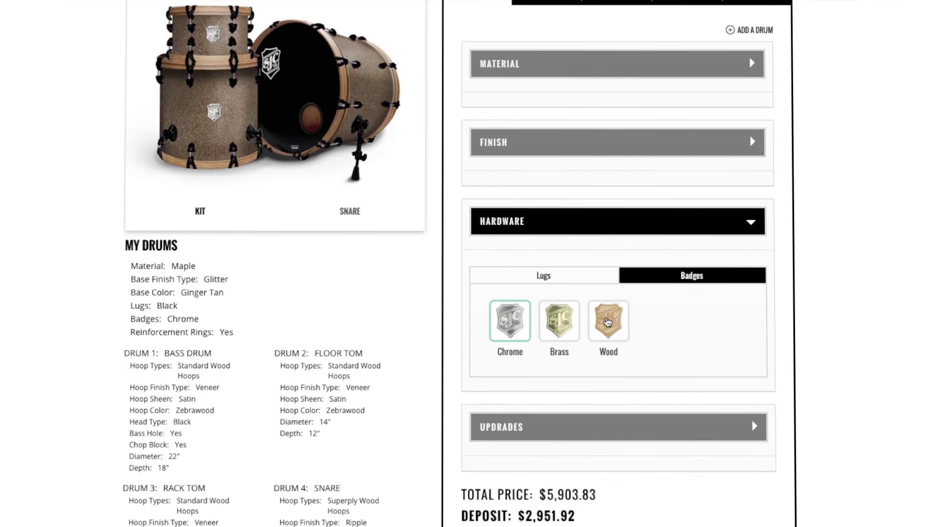
click(608, 322)
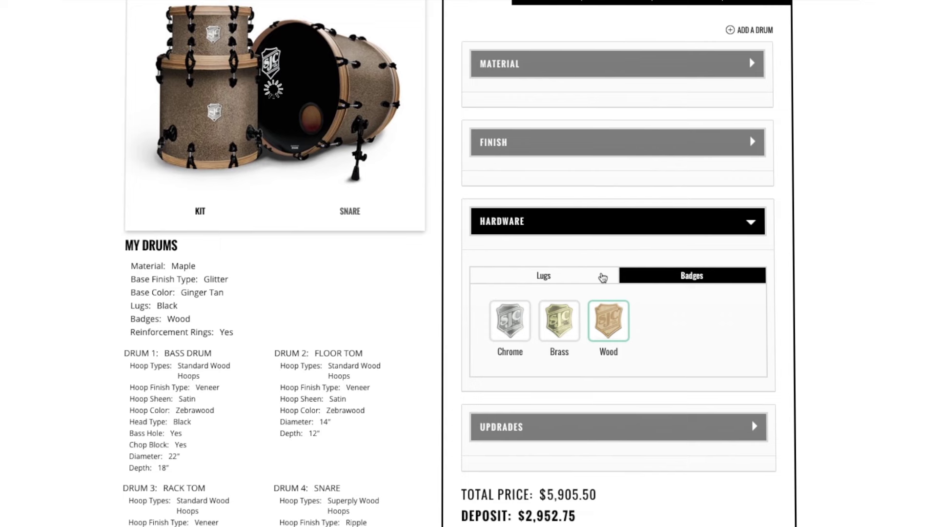
- Highlight the $5,905.50 total price and the $2,952.75 deposit
scroll(592, 275, up, 1)
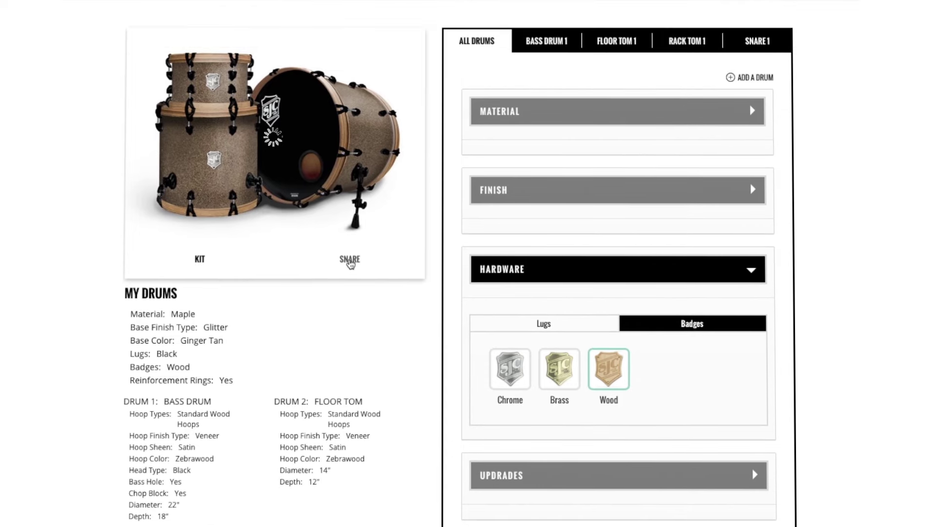
scroll(563, 276, down, 5)
drag(601, 258, 458, 255)
drag(582, 276, 459, 277)
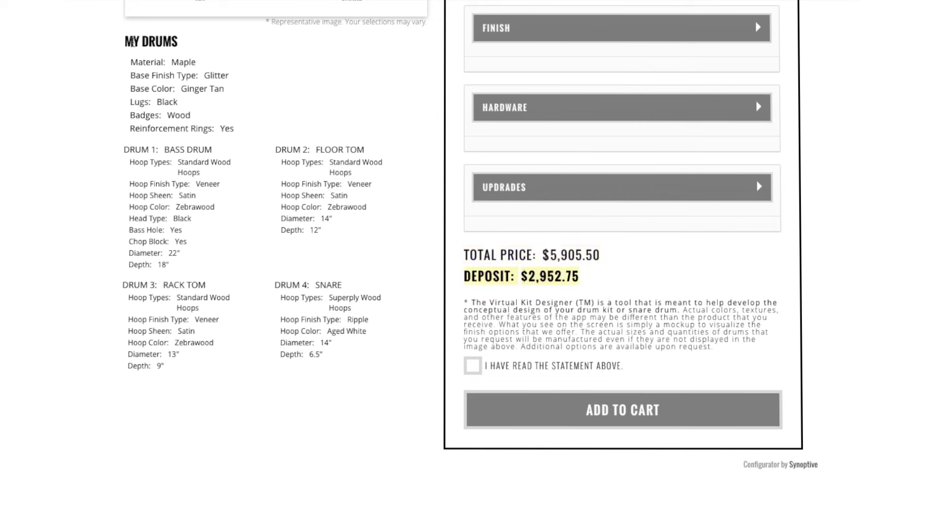
drag(126, 41, 340, 353)
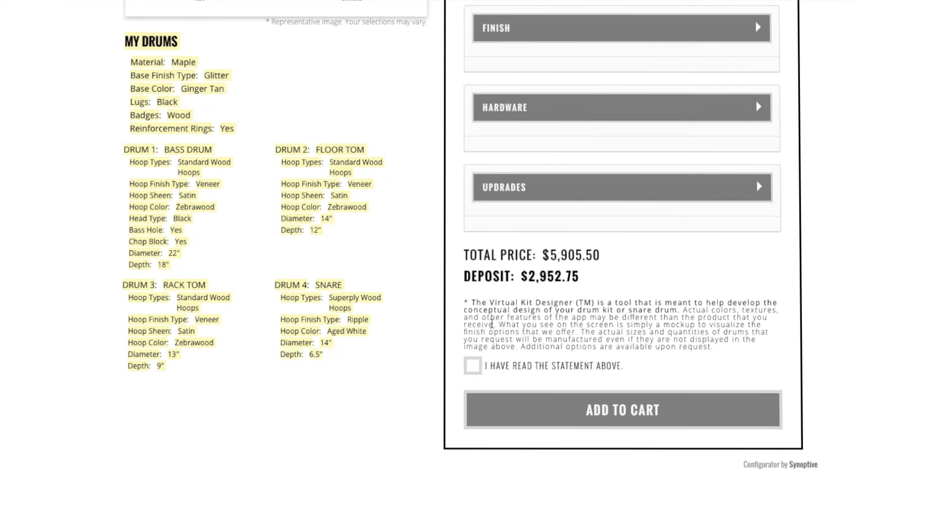
drag(725, 350, 458, 301)
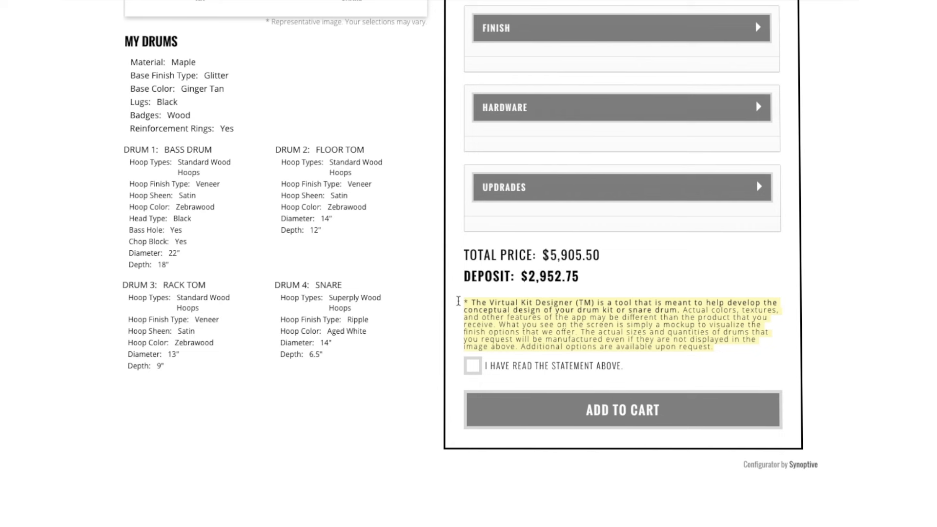
- Acknowledge the disclaimer statement and add the custom kit to the cart
click(475, 370)
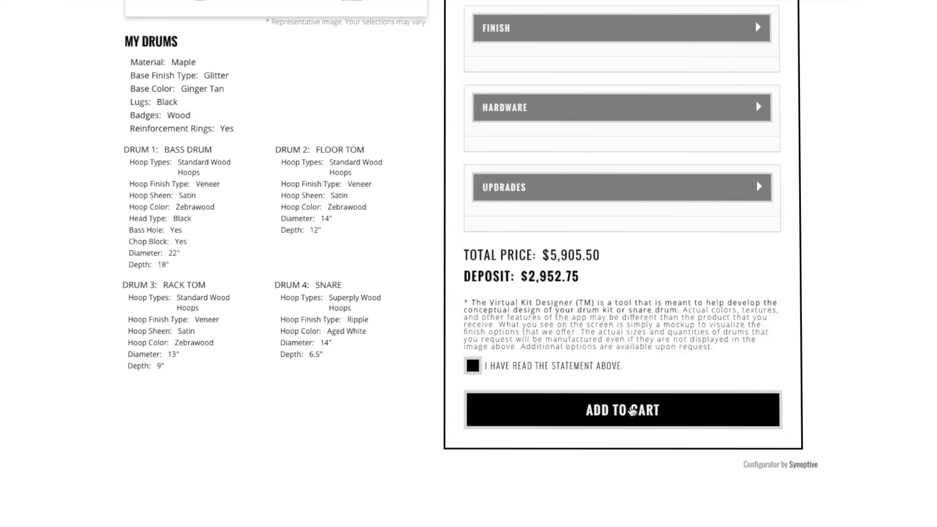
click(632, 412)
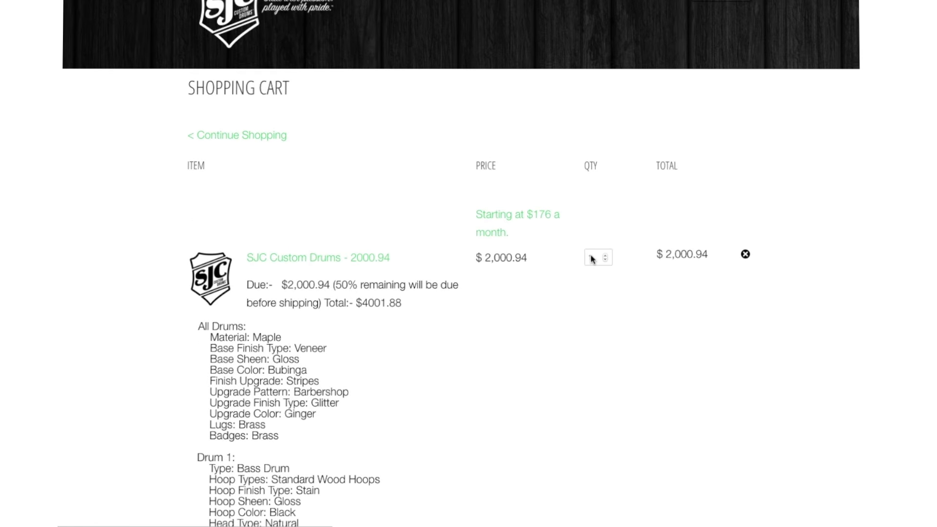
scroll(592, 258, down, 2)
scroll(592, 258, down, 1)
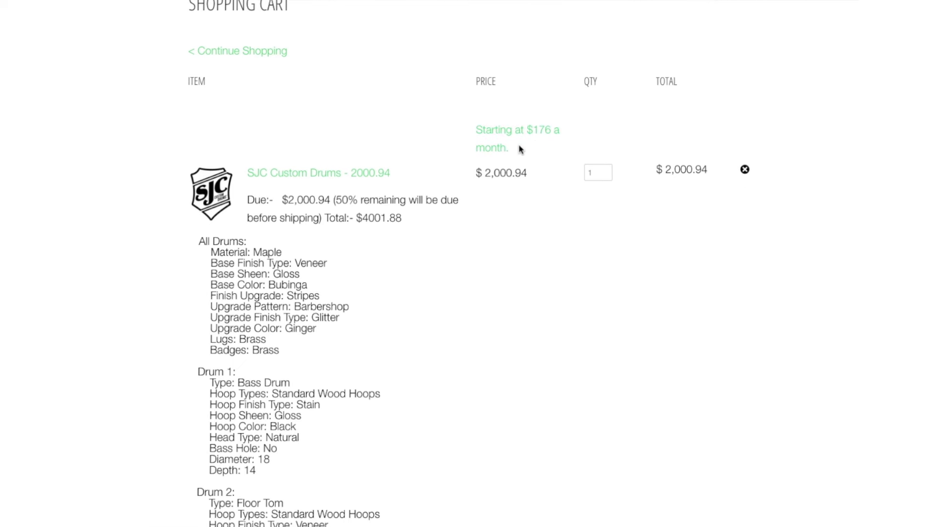
- Review the $2,000.94 cart order, highlighting the item's drum details
scroll(521, 149, down, 1)
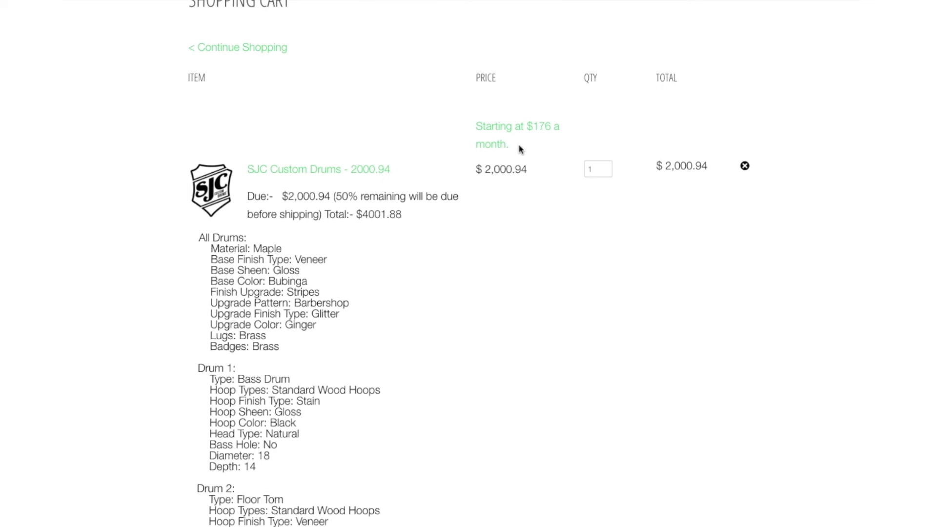
scroll(520, 149, down, 5)
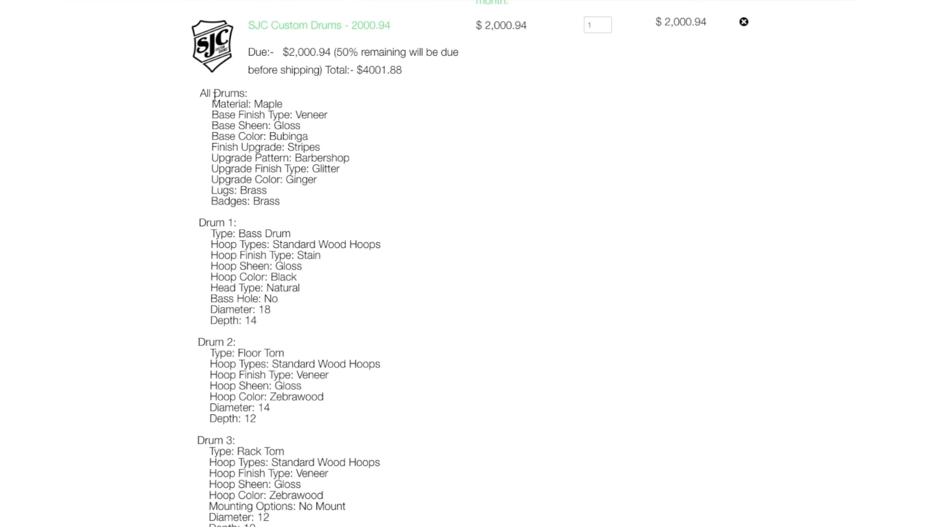
drag(197, 93, 394, 519)
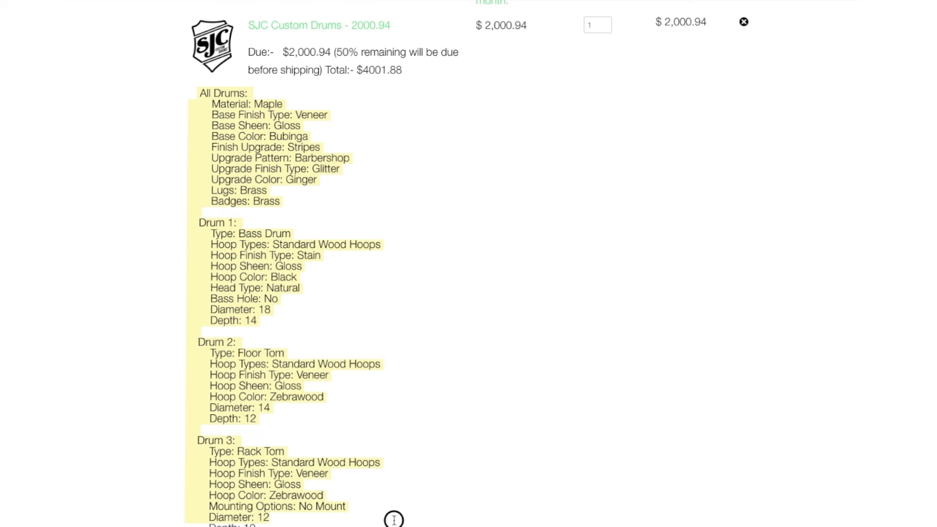
click(448, 317)
scroll(481, 237, down, 8)
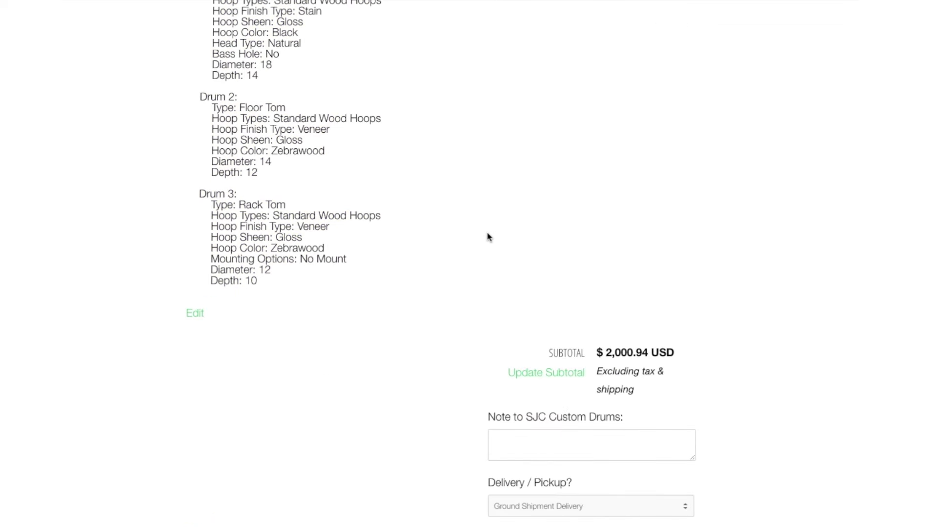
scroll(489, 237, down, 3)
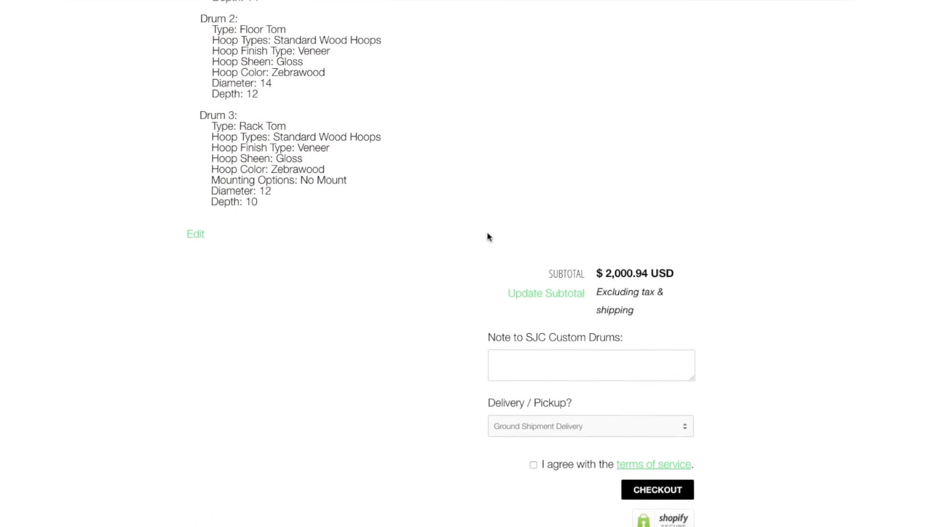
scroll(489, 237, down, 1)
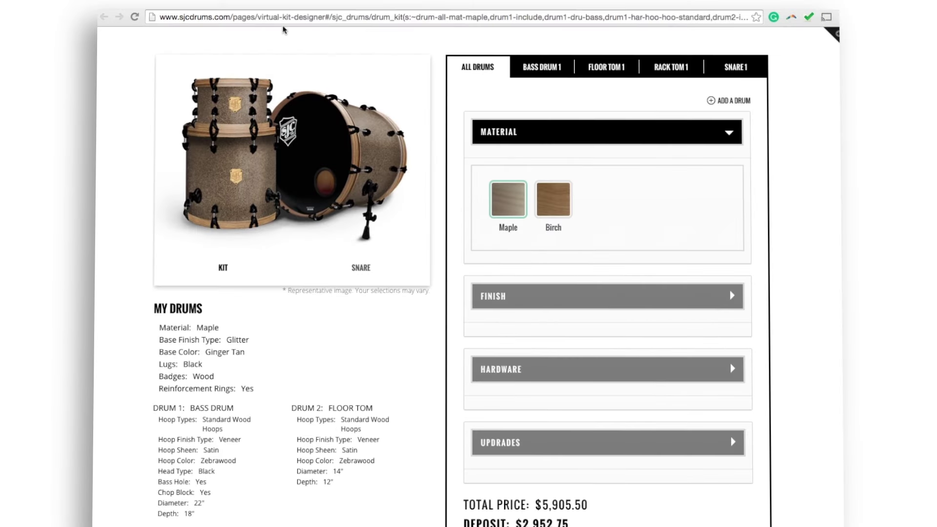
- Copy the designer page URL that holds the Maple, Ginger Tan glitter kit configuration
click(280, 20)
click(280, 20)
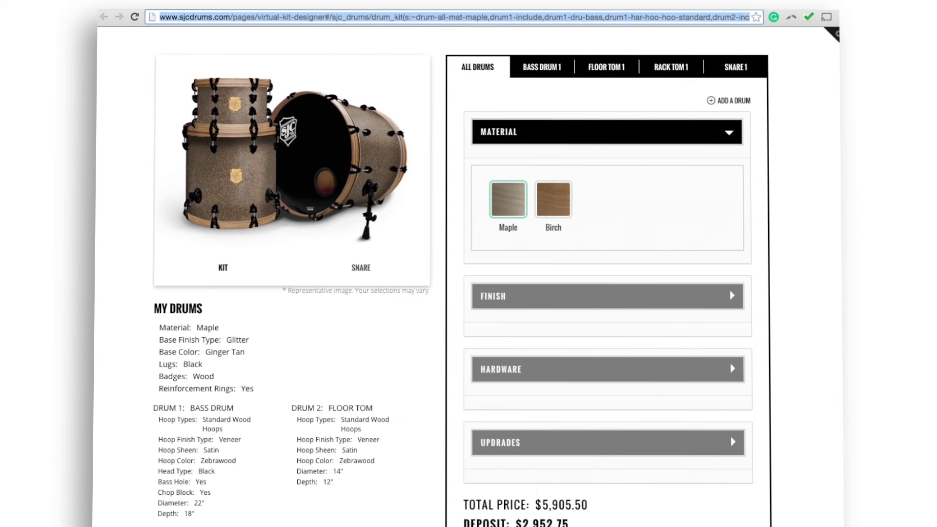
right_click(179, 12)
click(200, 32)
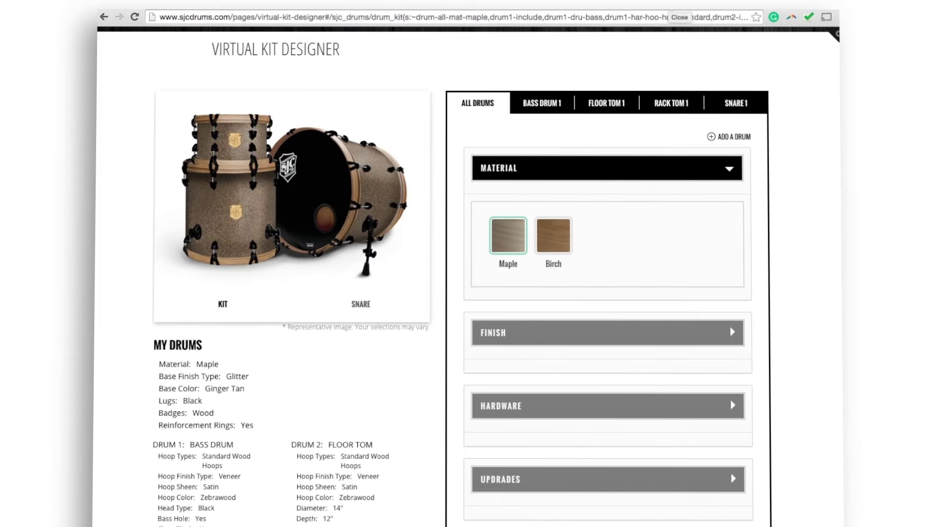
- Save the kit preview picture to the Desktop as the JPEG 'Dream SJC Kit'
scroll(462, 270, down, 1)
key(super+l)
scroll(298, 171, up, 1)
right_click(296, 179)
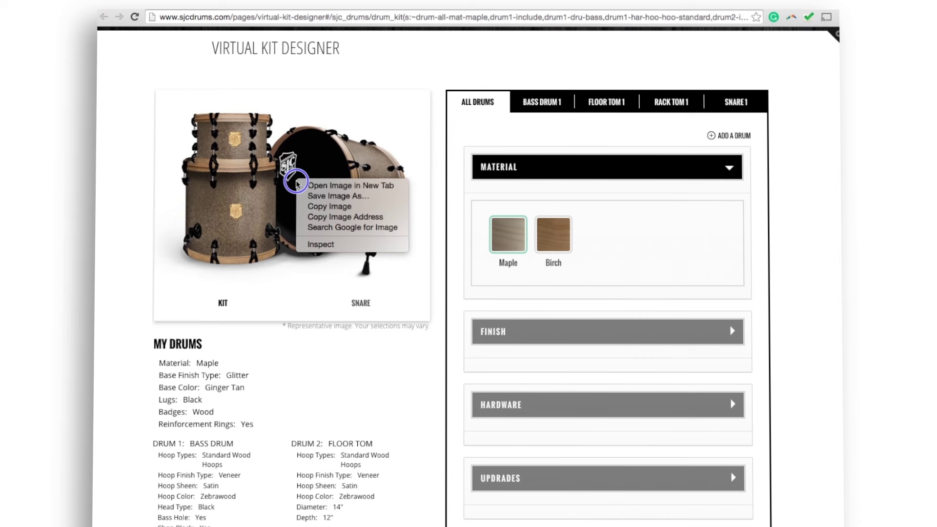
click(322, 197)
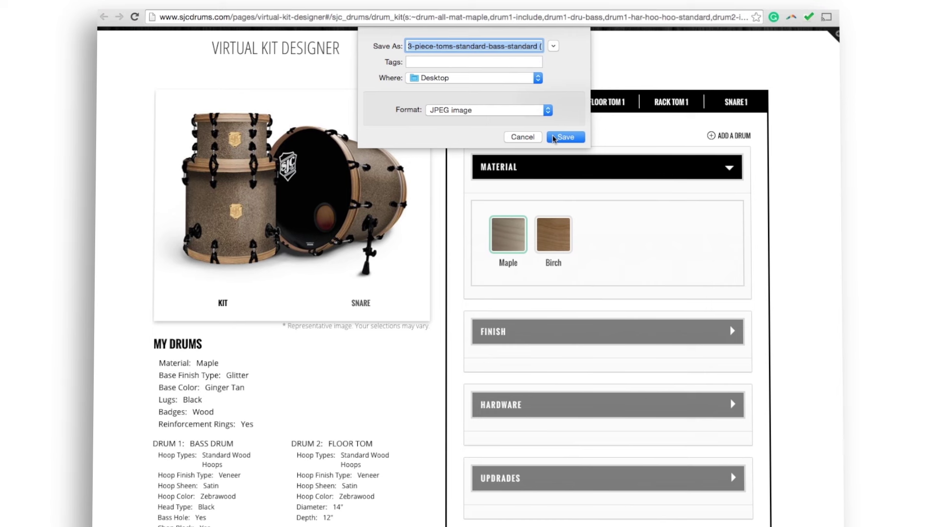
text(Dream SJC Kit)
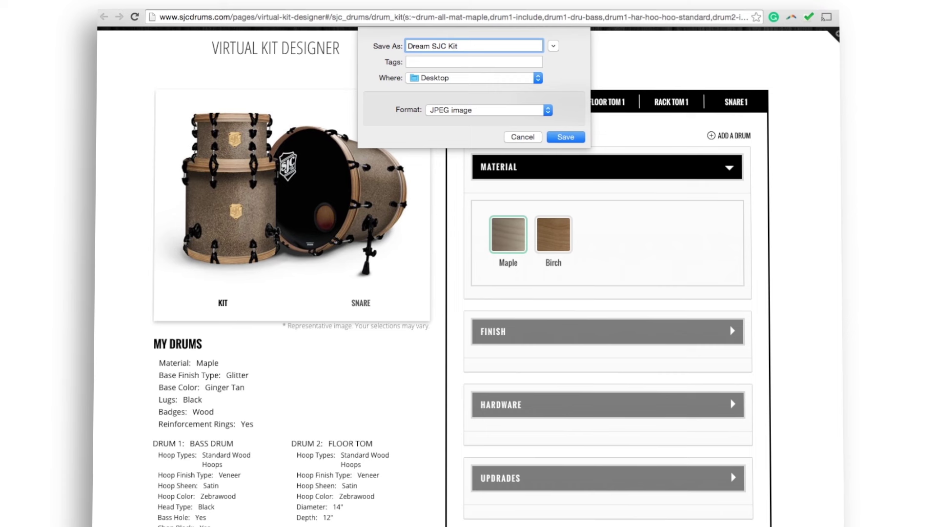
click(551, 138)
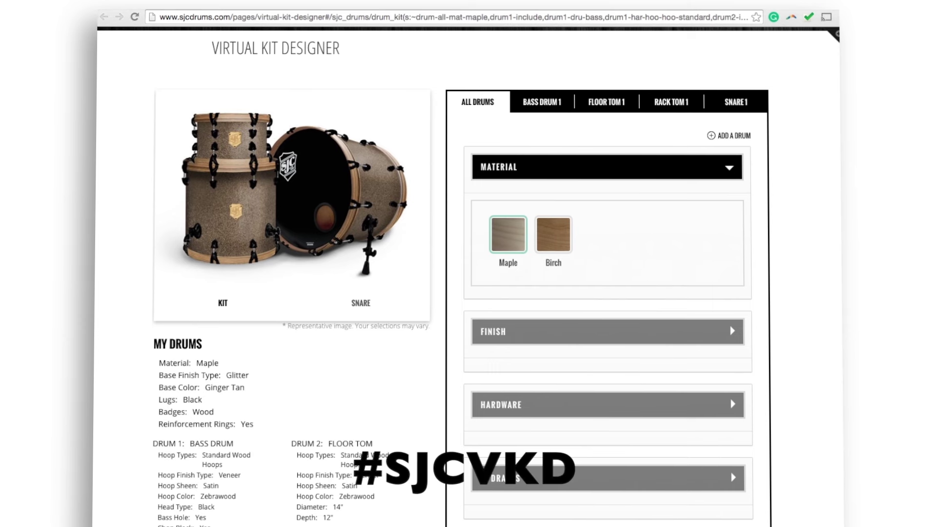
- Move the Preview window showing Dream SJC Kit.jpeg further left on screen
drag(690, 69, 544, 83)
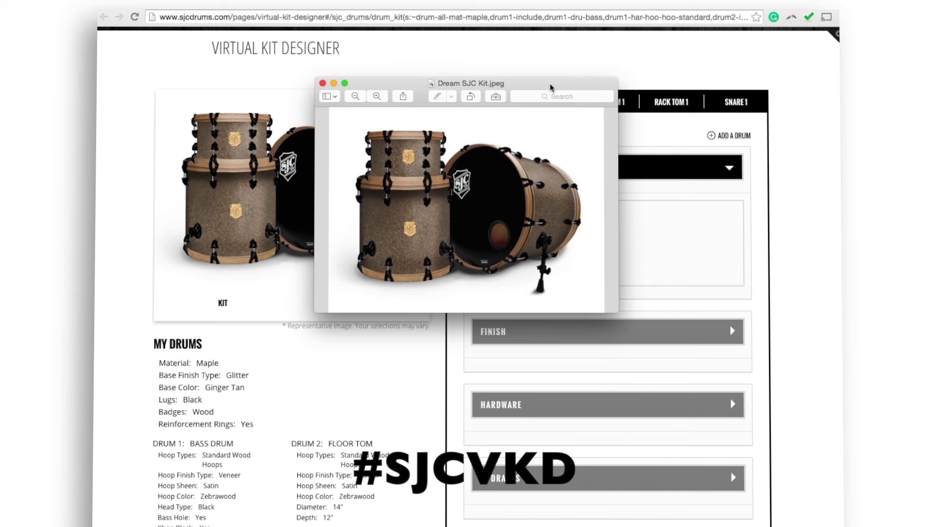